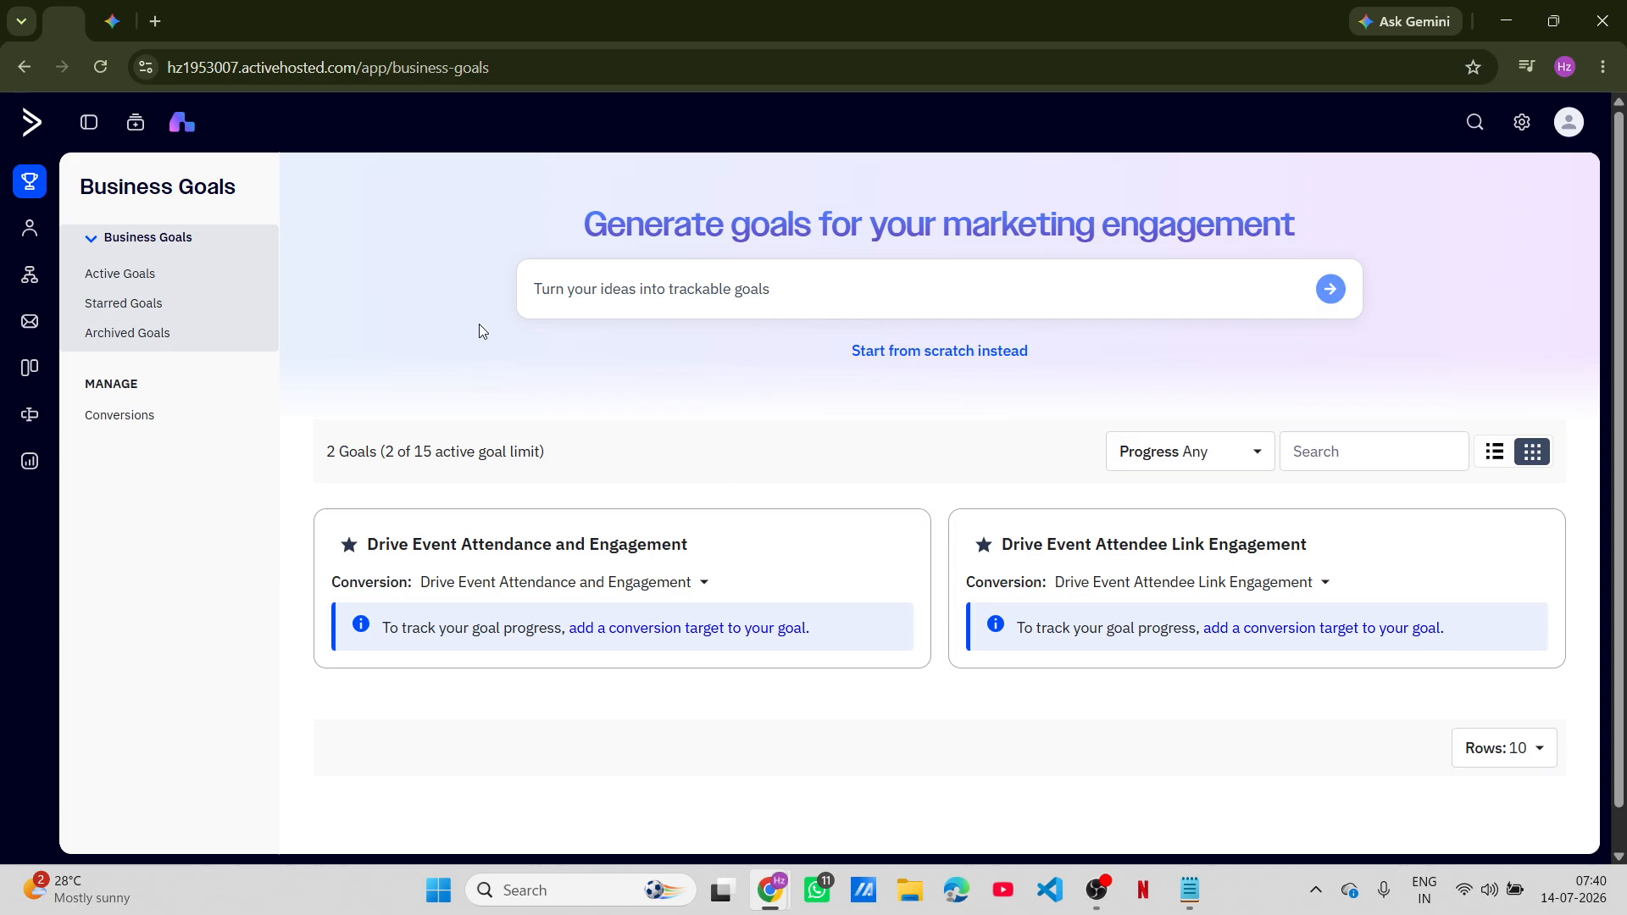
Start creating a new contact segment from scratch.
{"action": "left_click", "coordinate": [30, 228]}
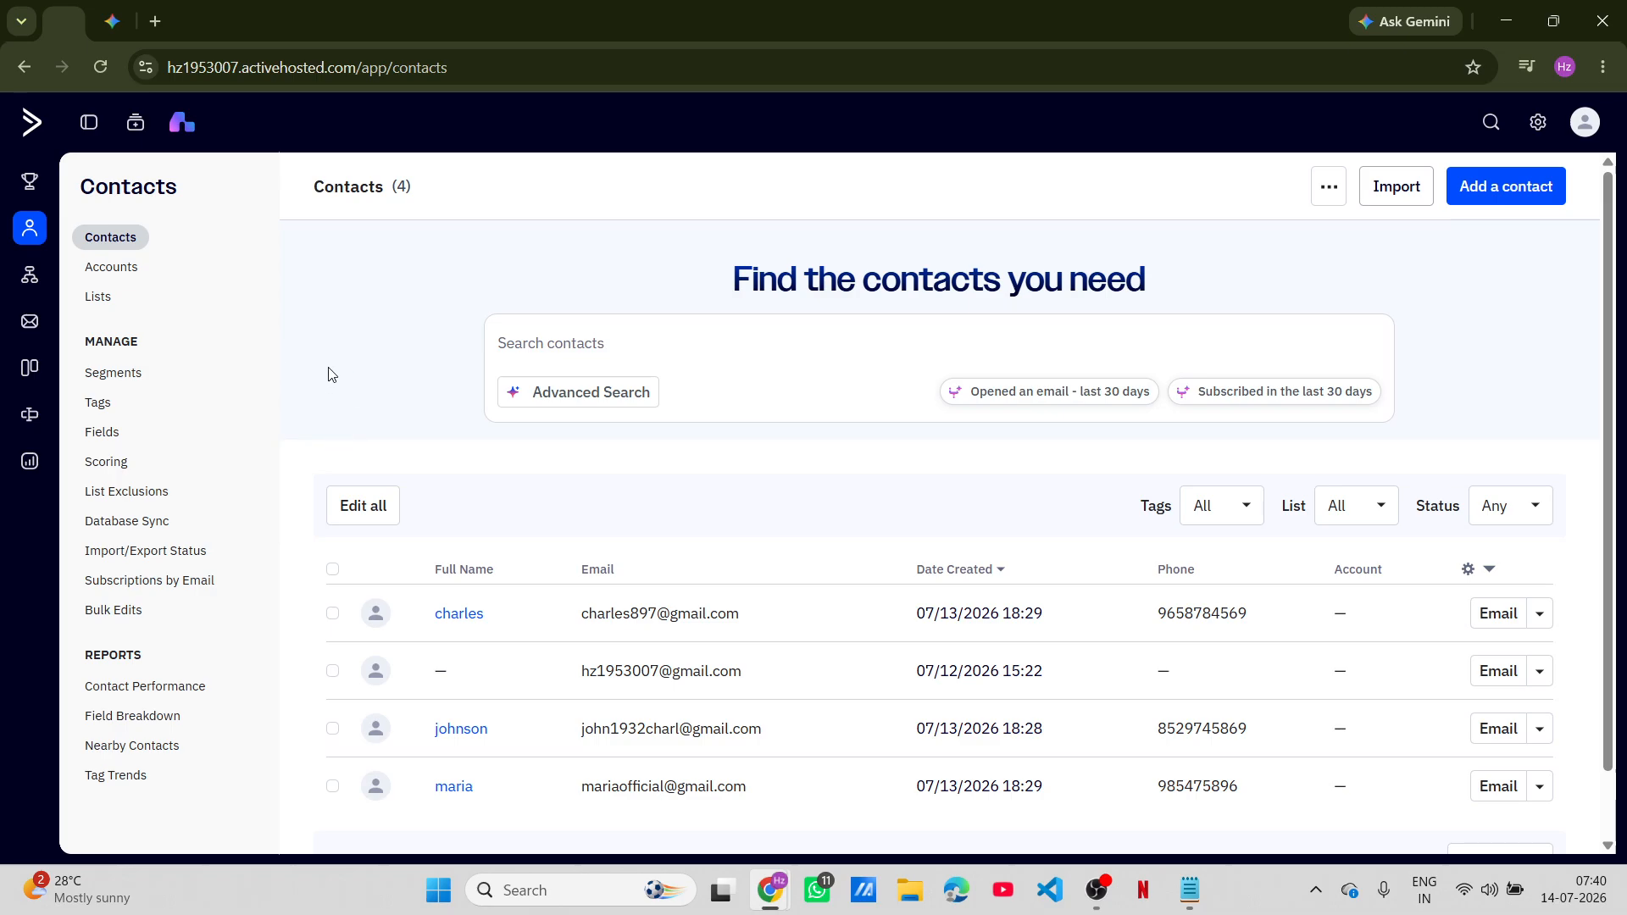
{"action": "left_click", "coordinate": [125, 380]}
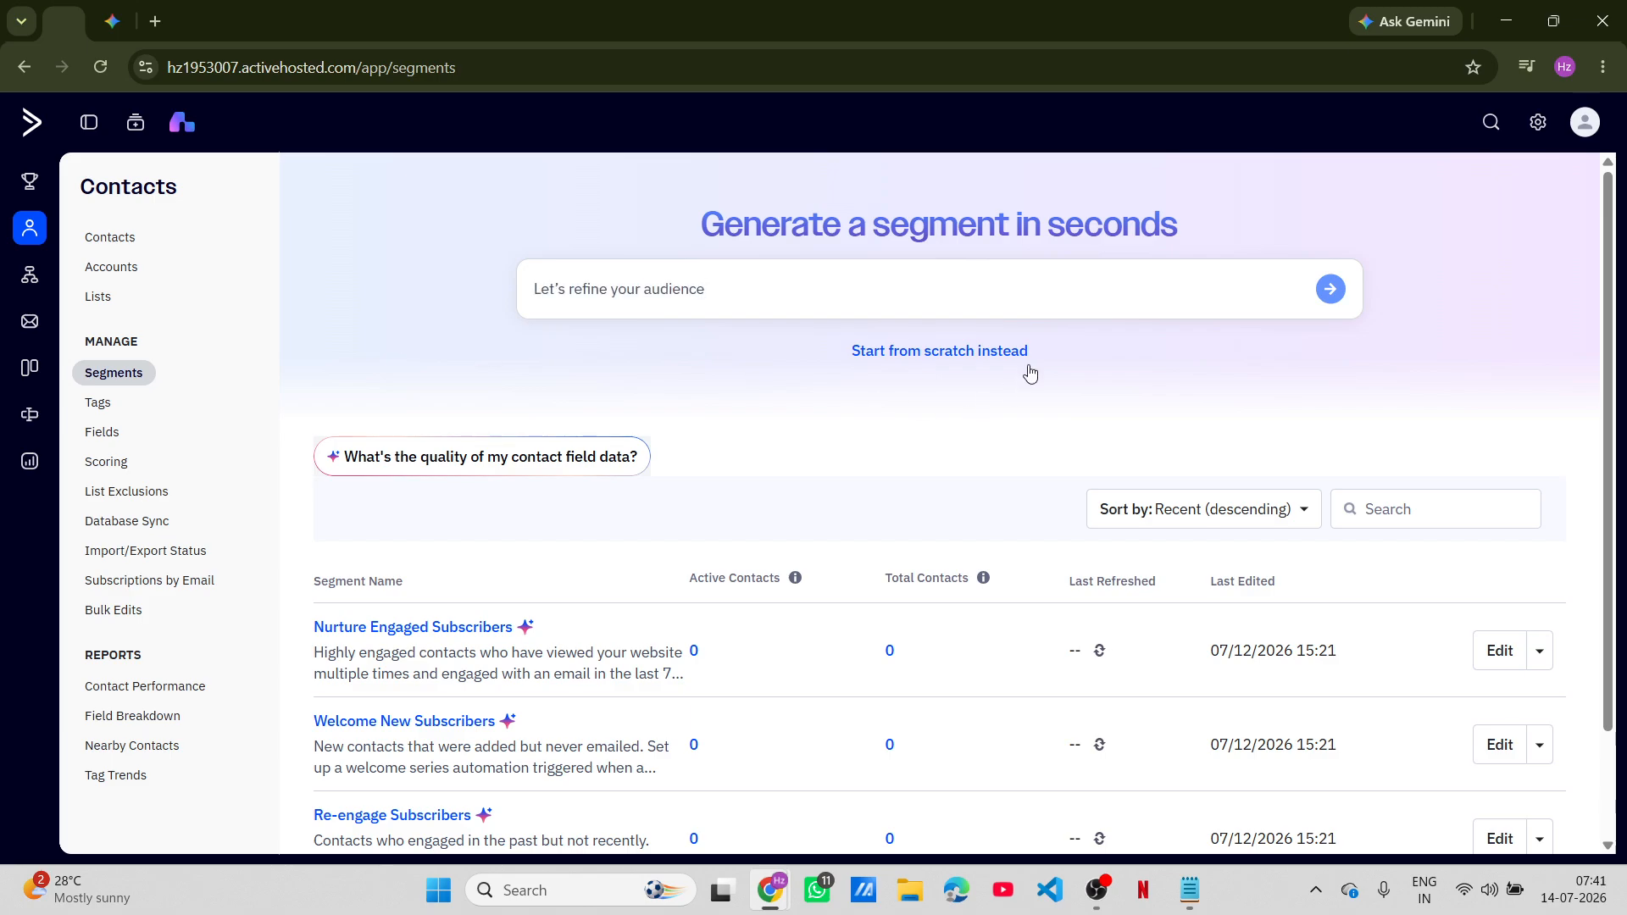
{"action": "left_click", "coordinate": [986, 355]}
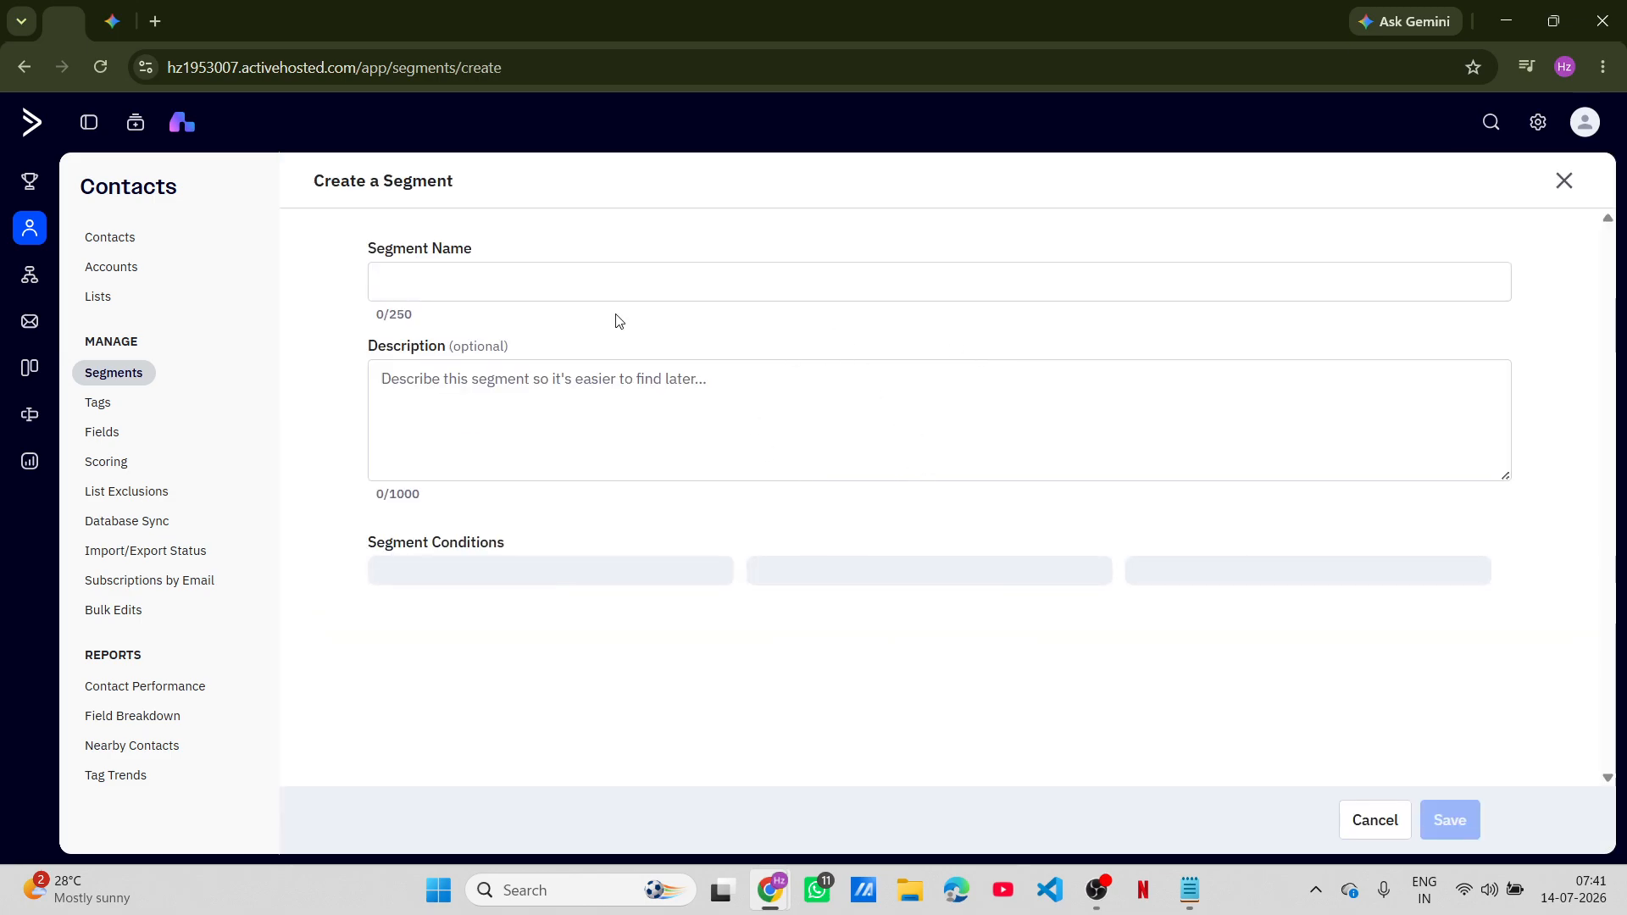
Name the new segment "horizon corp".
{"action": "left_click", "coordinate": [639, 289]}
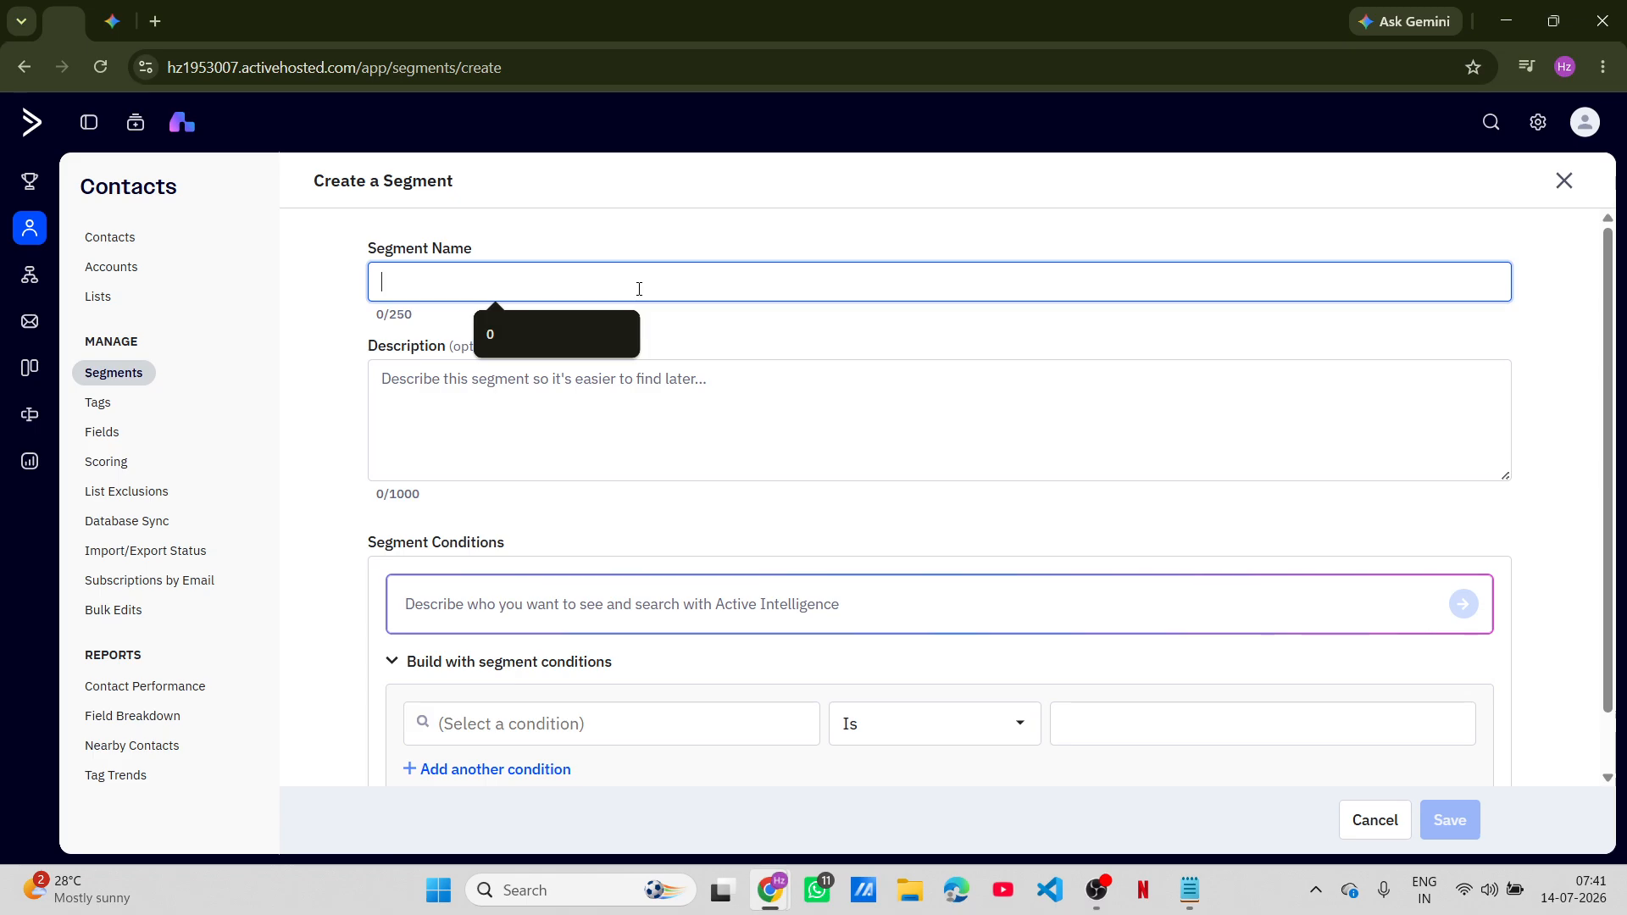
{"action": "type", "text": "hz"}
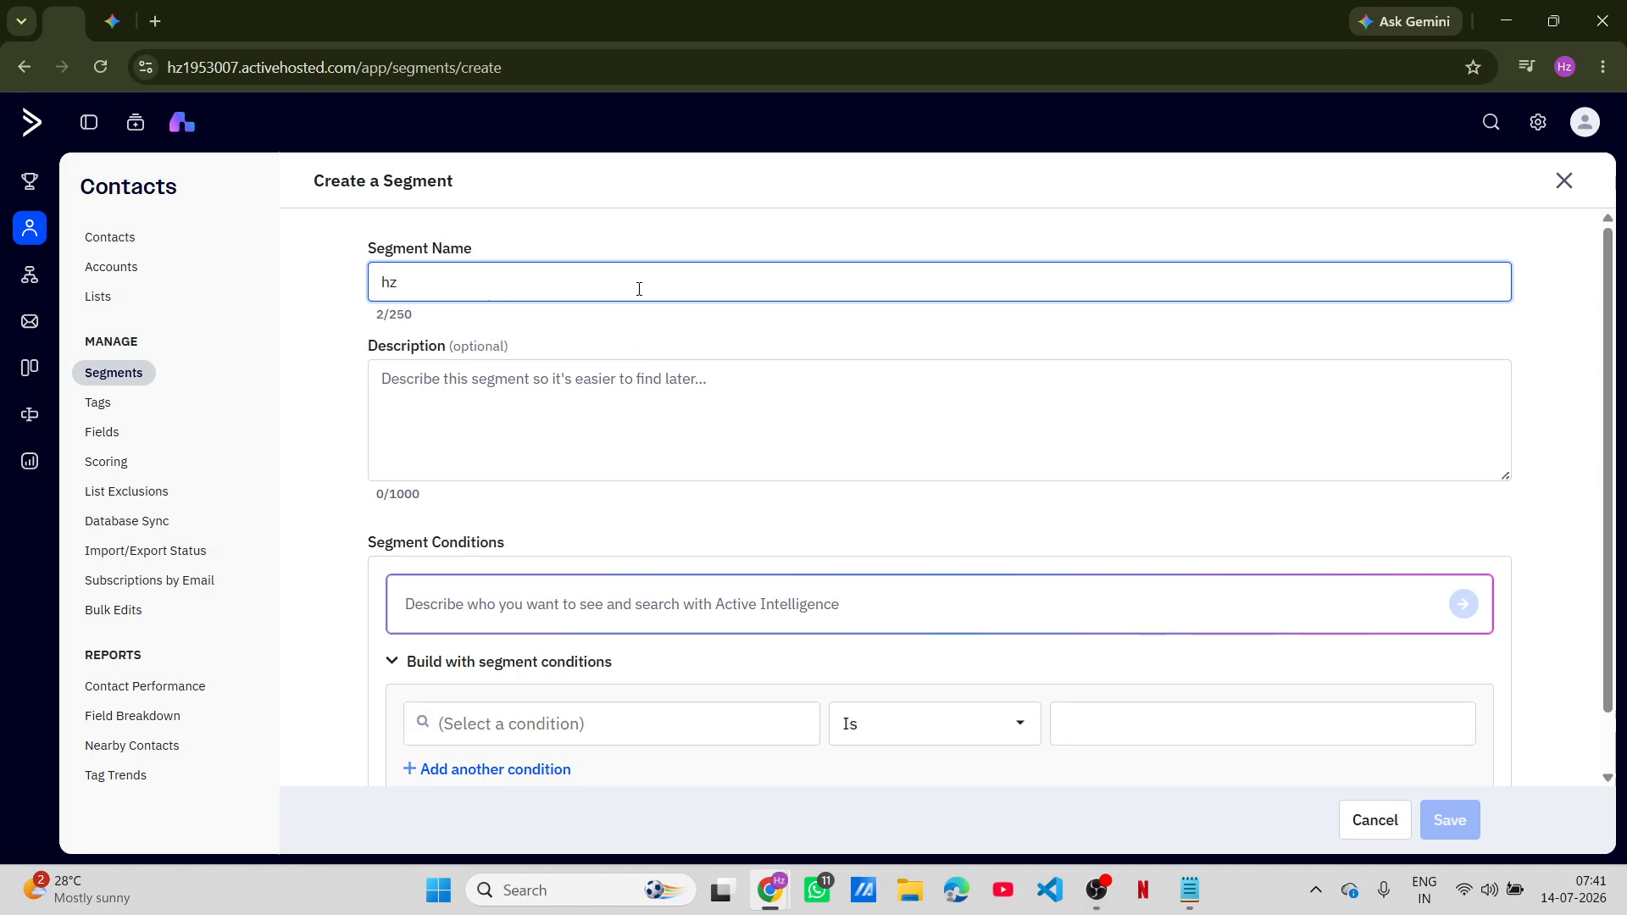
{"action": "key", "text": "BackSpace"}
{"action": "type", "text": "orix"}
{"action": "type", "text": "zon c"}
{"action": "type", "text": "orp"}
Look over the optional description field and the segment conditions section of the form.
{"action": "left_click", "coordinate": [595, 425]}
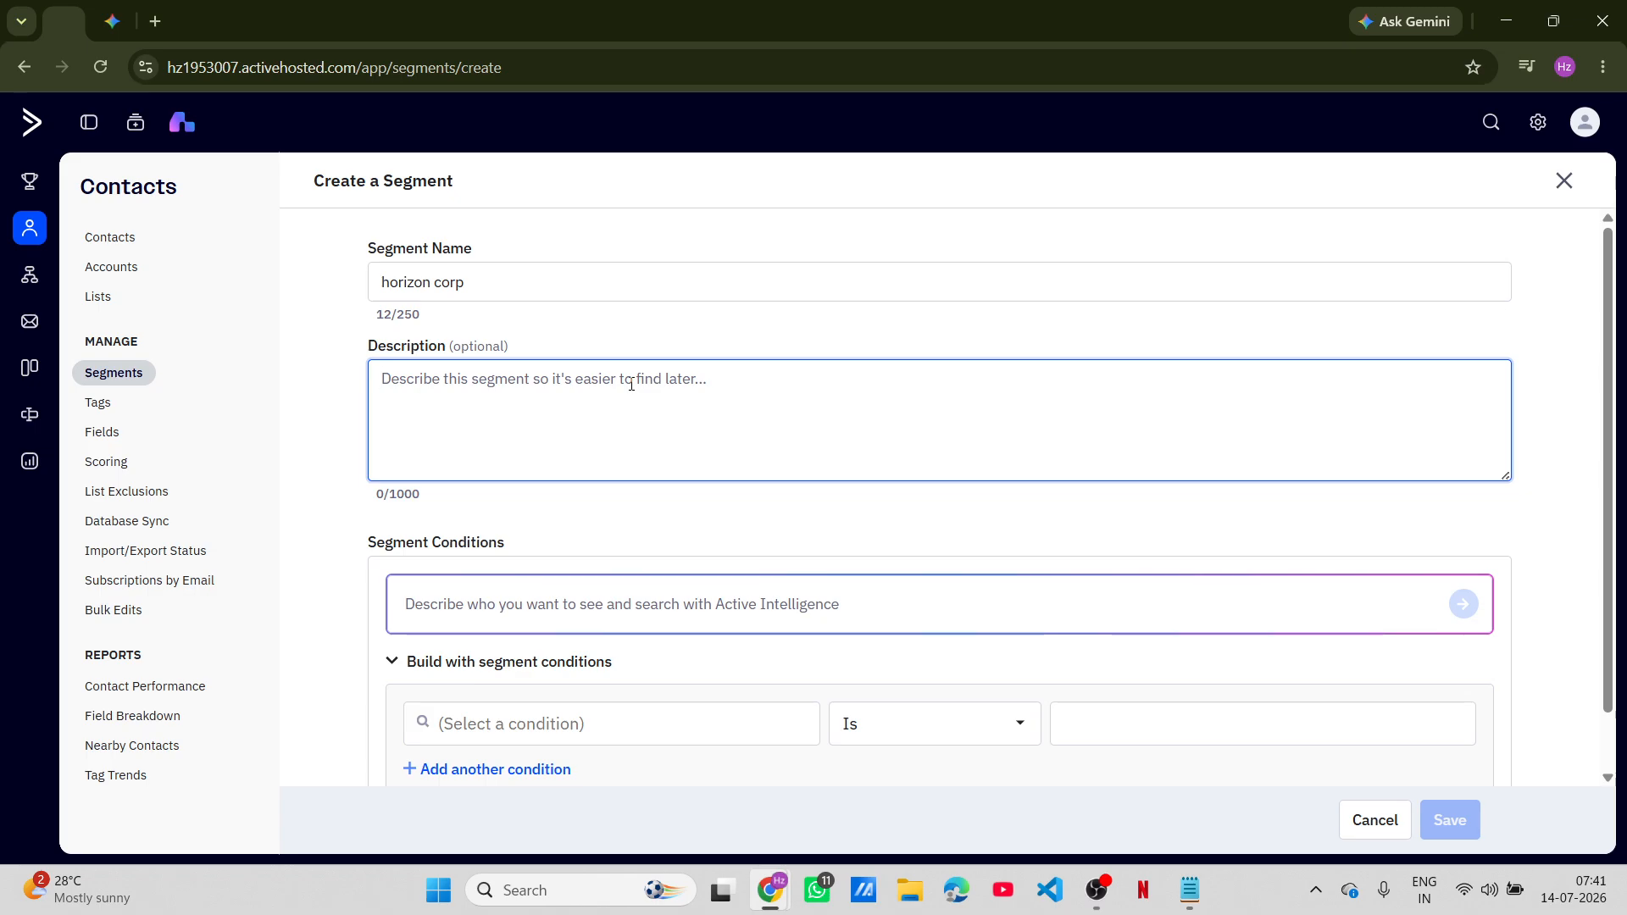
{"action": "scroll", "coordinate": [631, 383], "scroll_direction": "down", "scroll_amount": 1}
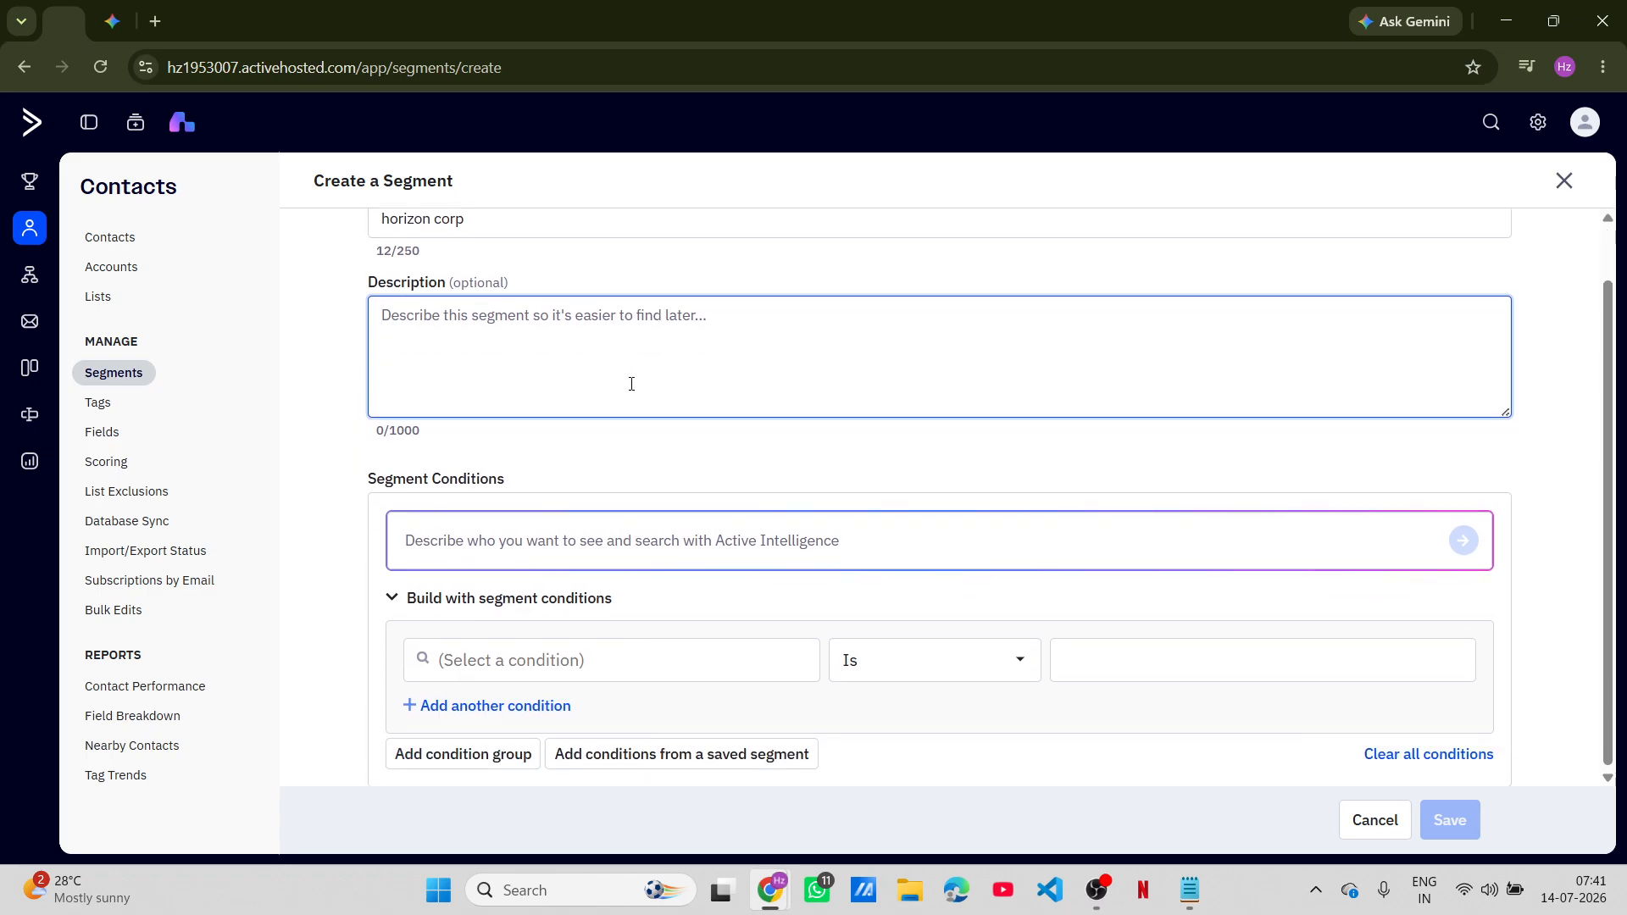
{"action": "scroll", "coordinate": [631, 384], "scroll_direction": "up", "scroll_amount": 1}
{"action": "scroll", "coordinate": [631, 384], "scroll_direction": "down", "scroll_amount": 1}
{"action": "scroll", "coordinate": [631, 384], "scroll_direction": "up", "scroll_amount": 1}
{"action": "scroll", "coordinate": [632, 384], "scroll_direction": "down", "scroll_amount": 1}
{"action": "scroll", "coordinate": [593, 373], "scroll_direction": "up", "scroll_amount": 1}
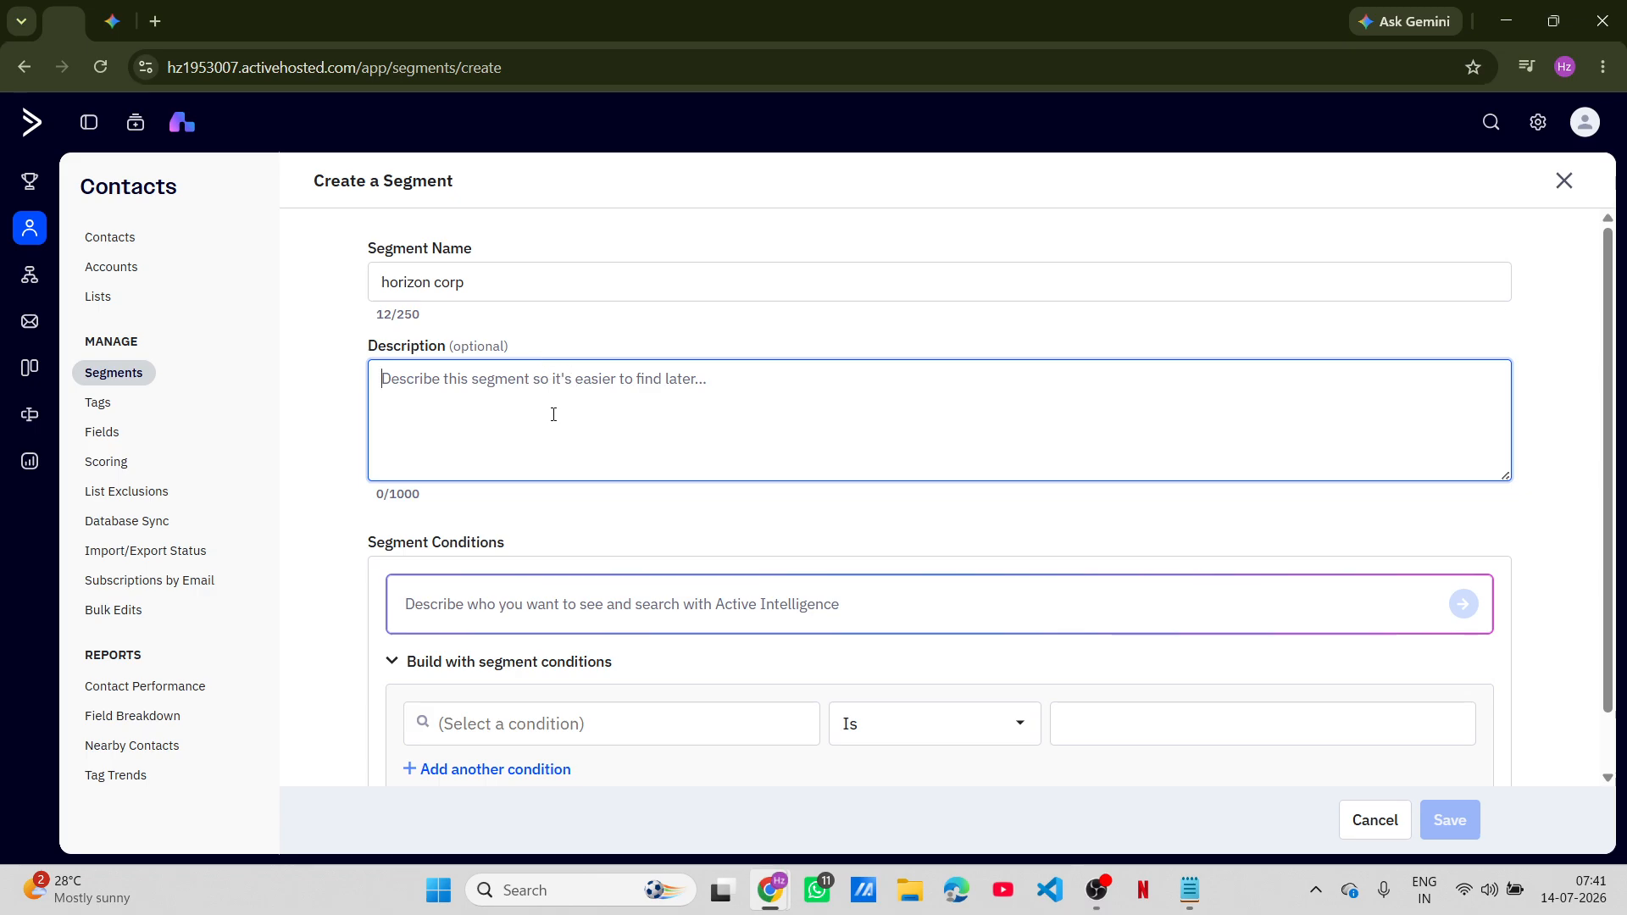
{"action": "scroll", "coordinate": [555, 411], "scroll_direction": "down", "scroll_amount": 1}
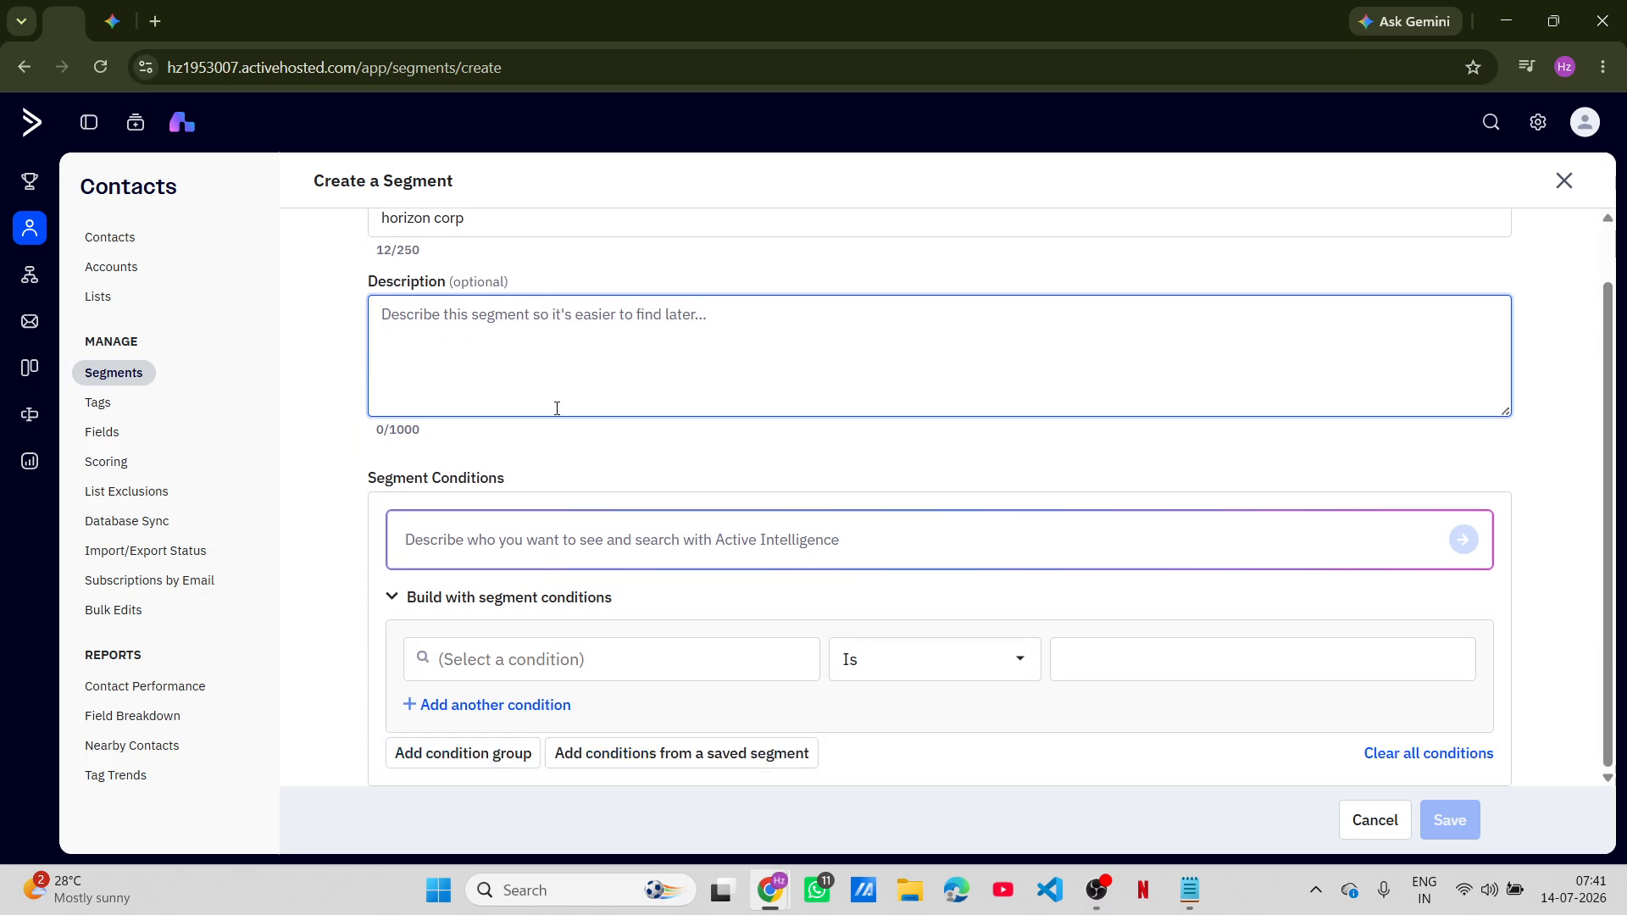
Open the list of saved segments whose conditions can be added to this segment.
{"action": "left_click", "coordinate": [691, 762]}
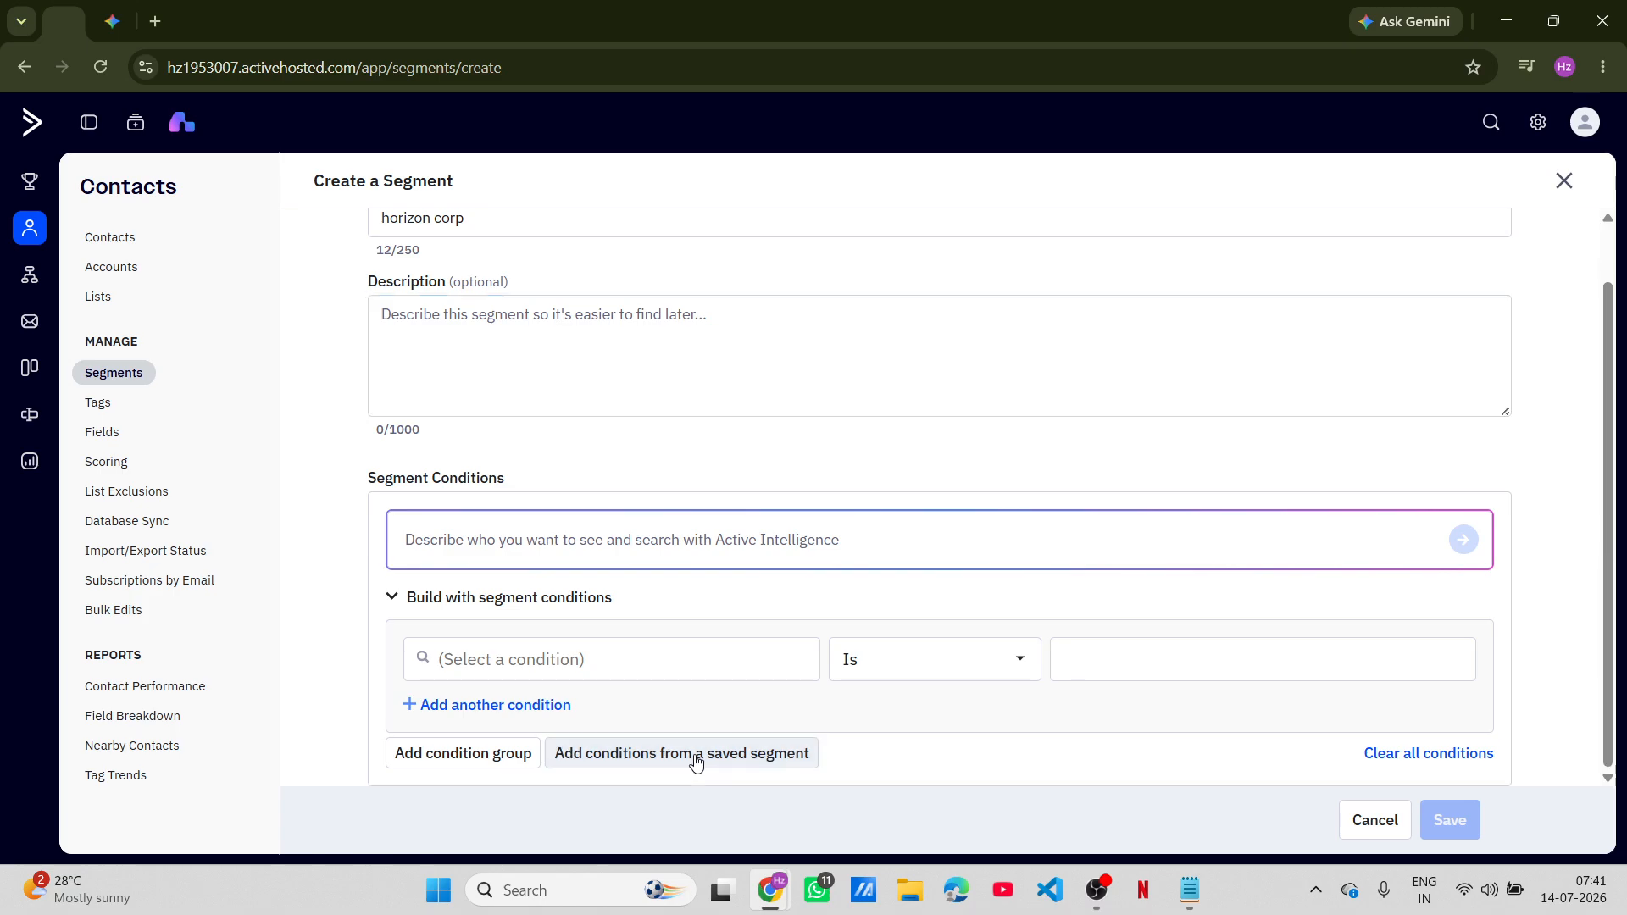
{"action": "scroll", "coordinate": [693, 760], "scroll_direction": "up", "scroll_amount": 1}
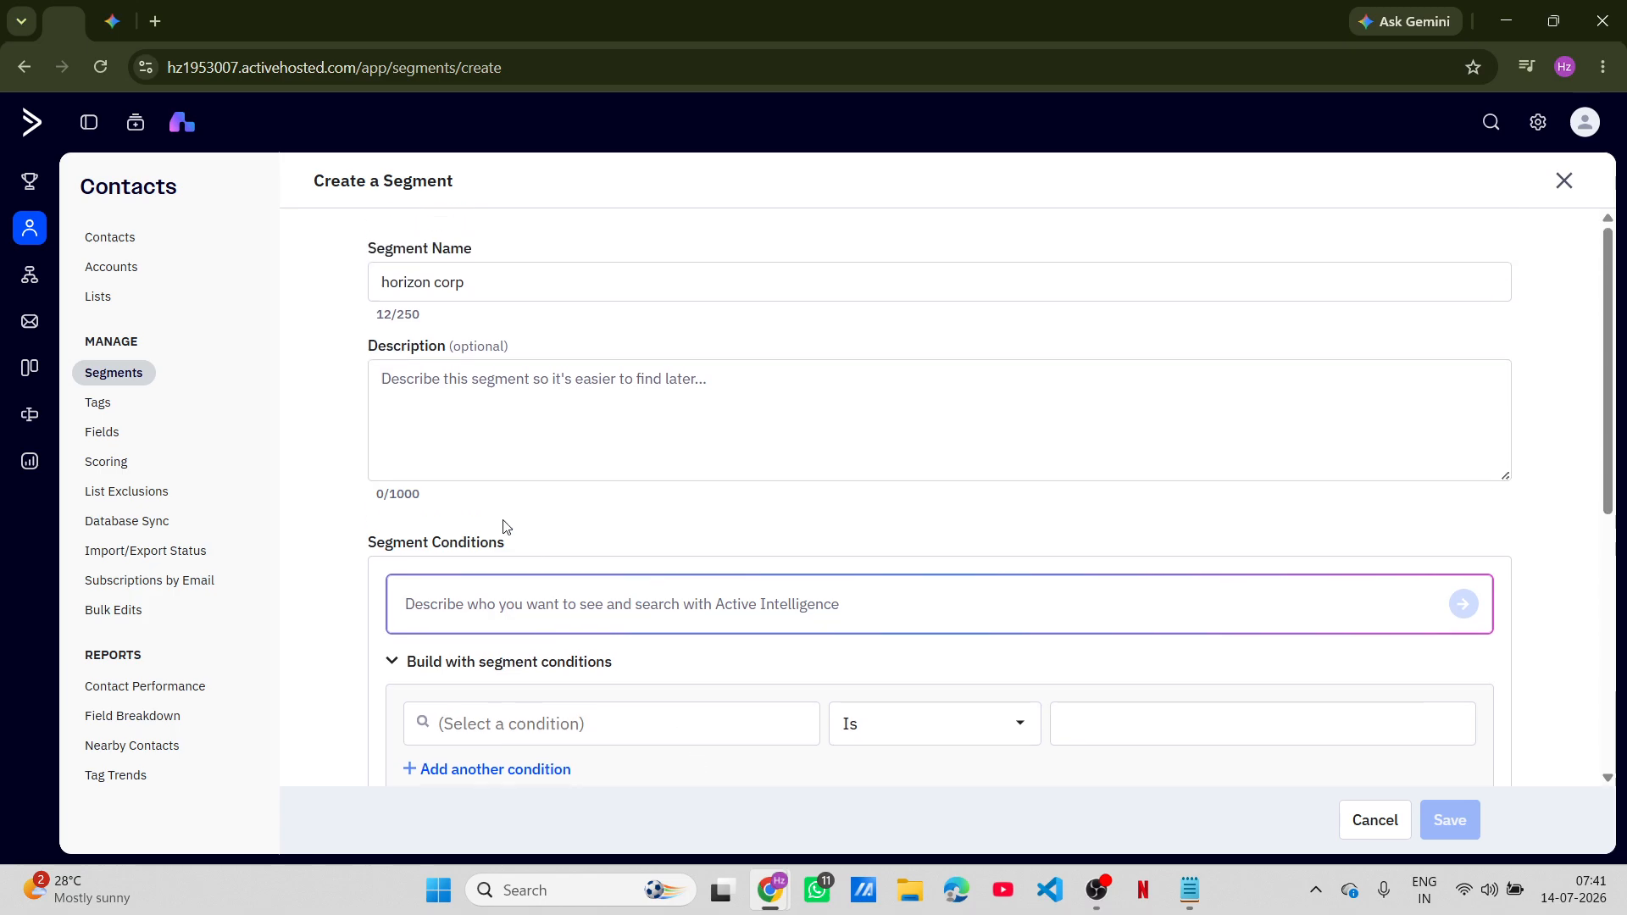
{"action": "left_click", "coordinate": [492, 411]}
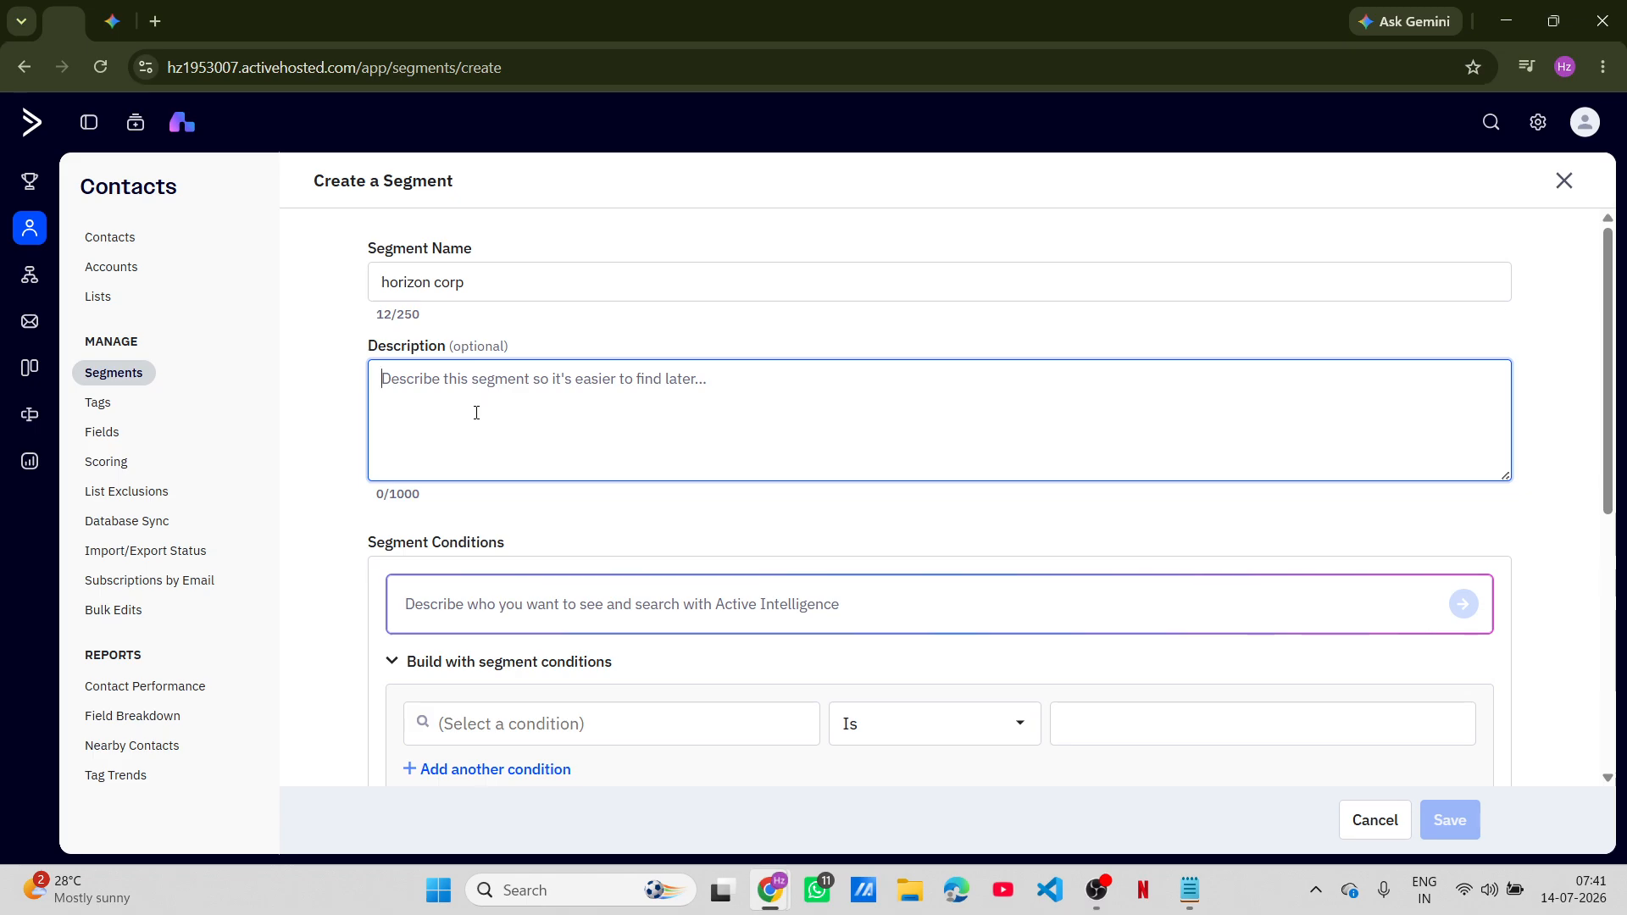
{"action": "scroll", "coordinate": [476, 413], "scroll_direction": "down", "scroll_amount": 3}
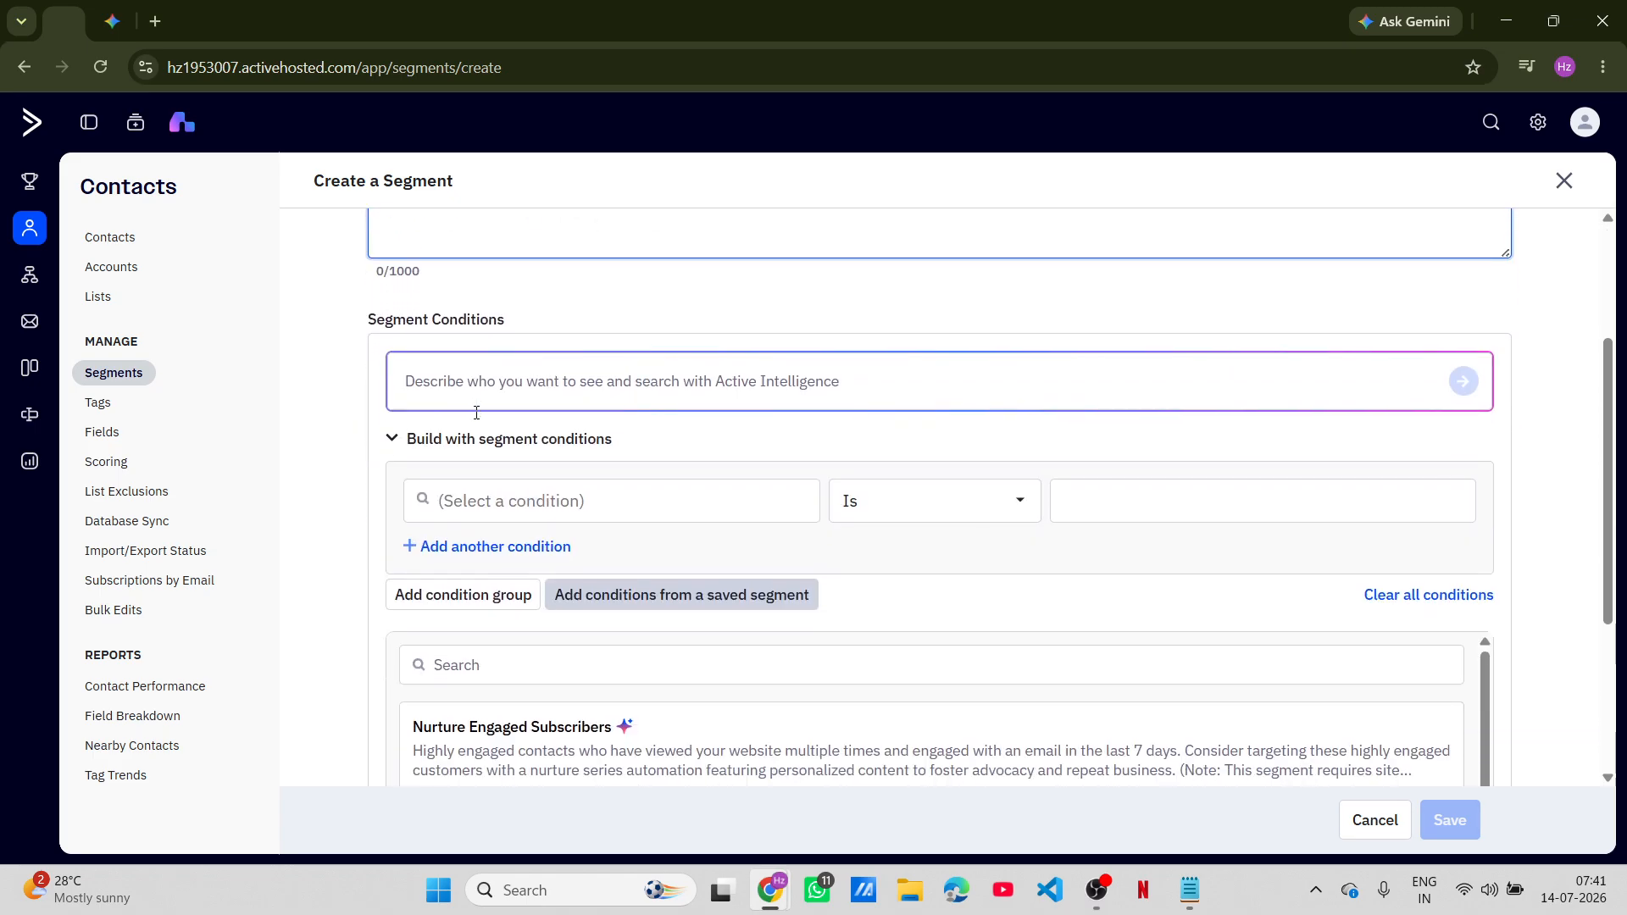
Choose First Name as the contact detail for the first segment condition.
{"action": "left_click", "coordinate": [422, 382]}
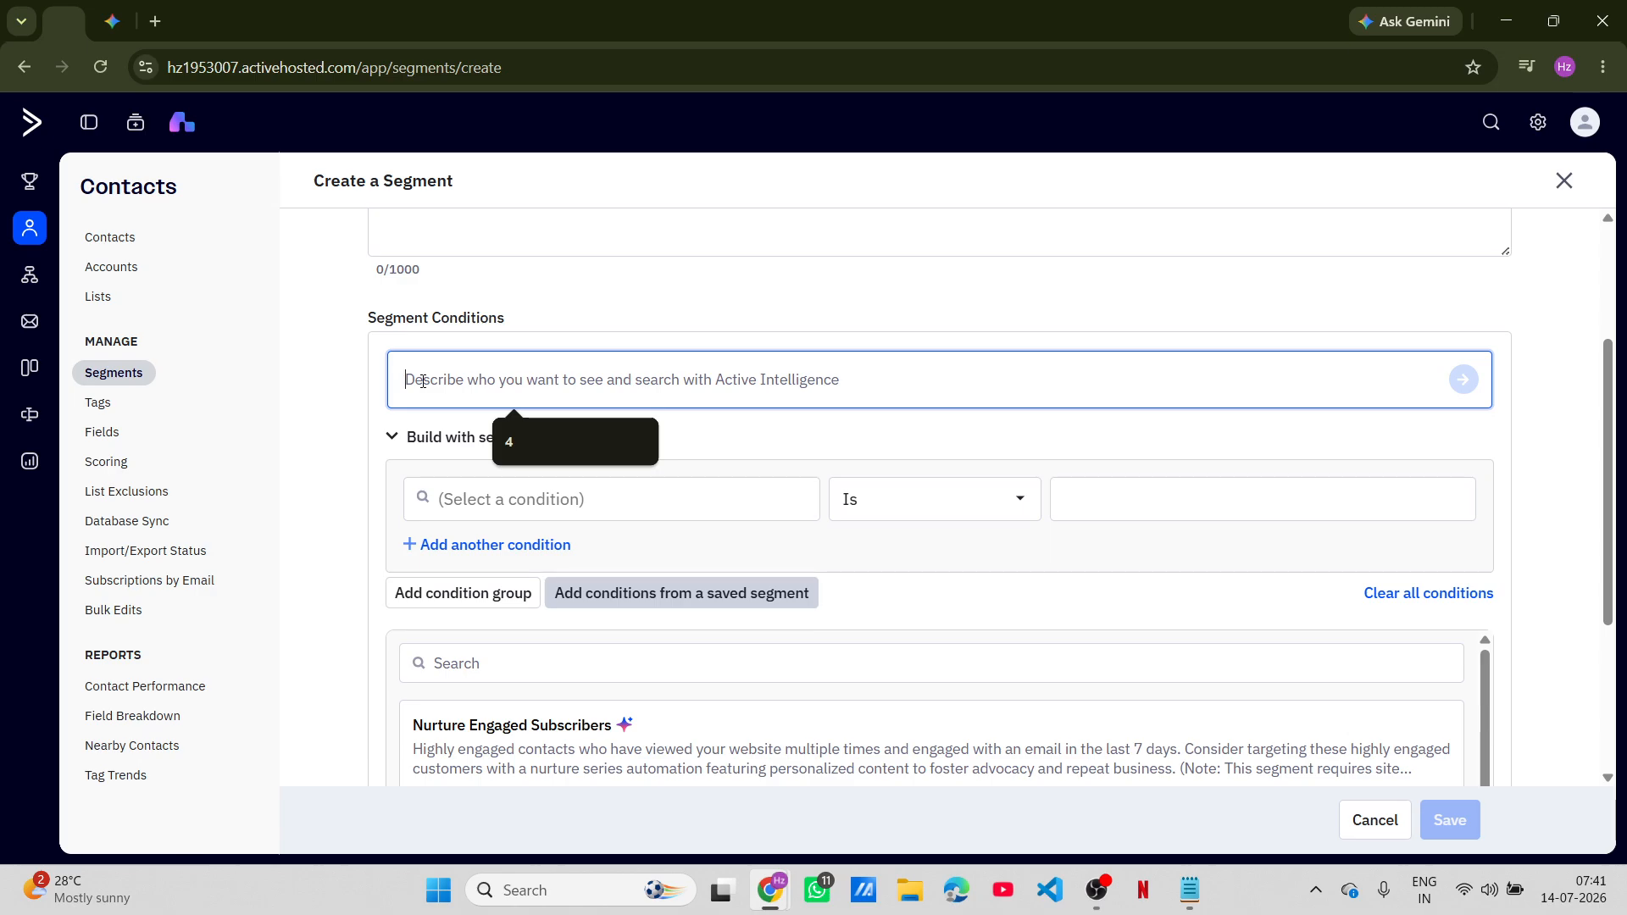
{"action": "scroll", "coordinate": [423, 381], "scroll_direction": "down", "scroll_amount": 1}
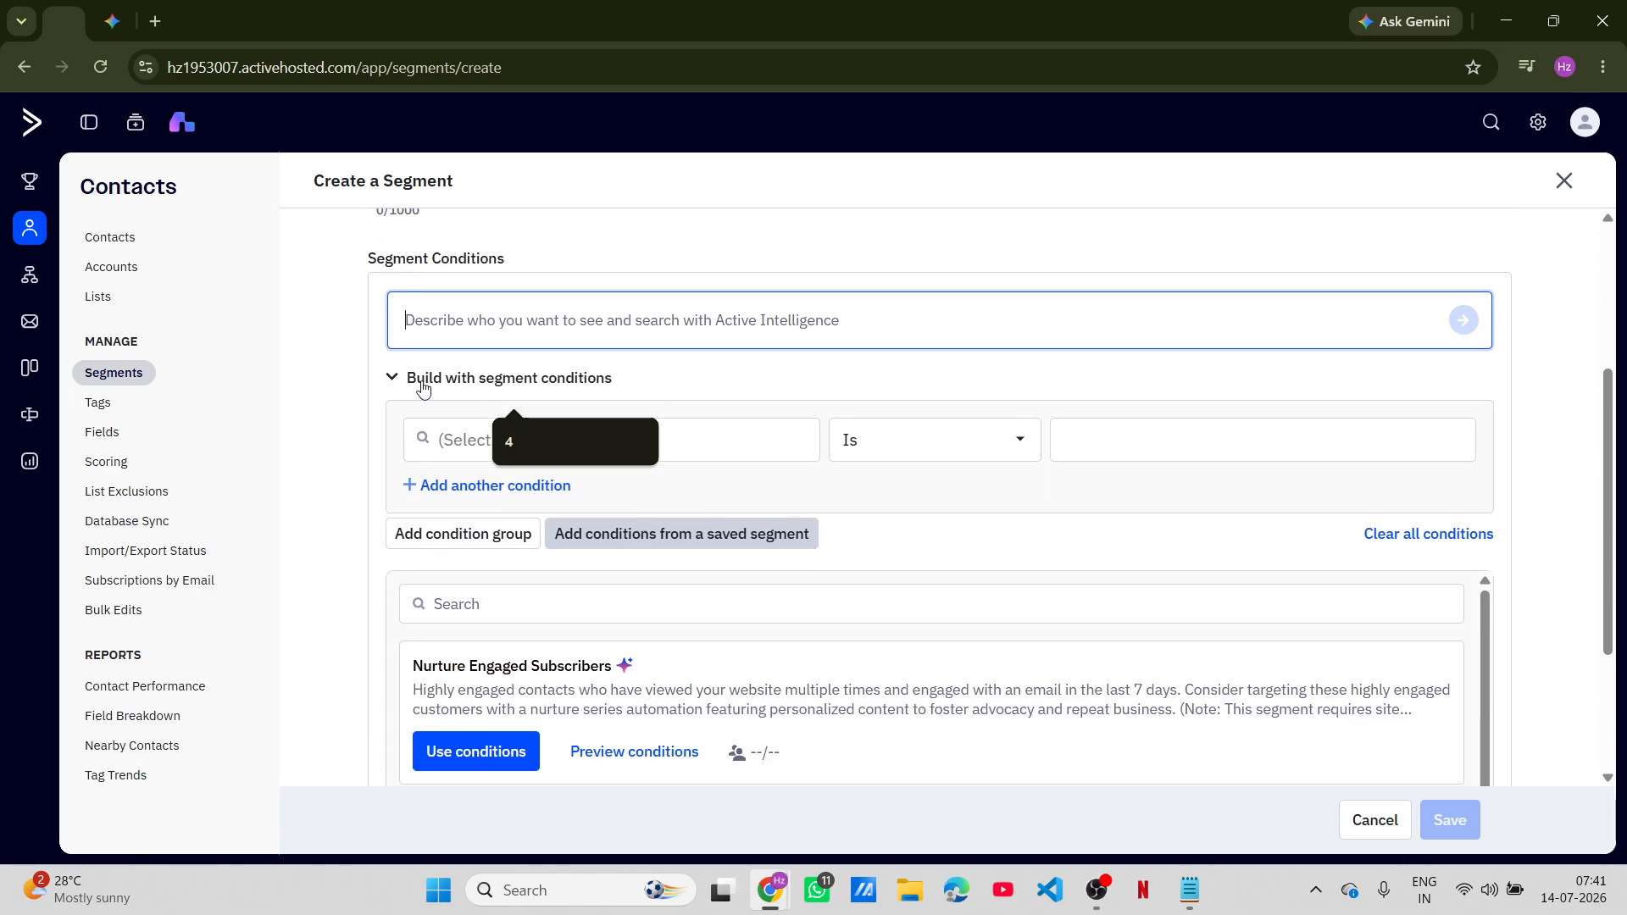
{"action": "left_click", "coordinate": [430, 457]}
{"action": "left_click", "coordinate": [444, 501]}
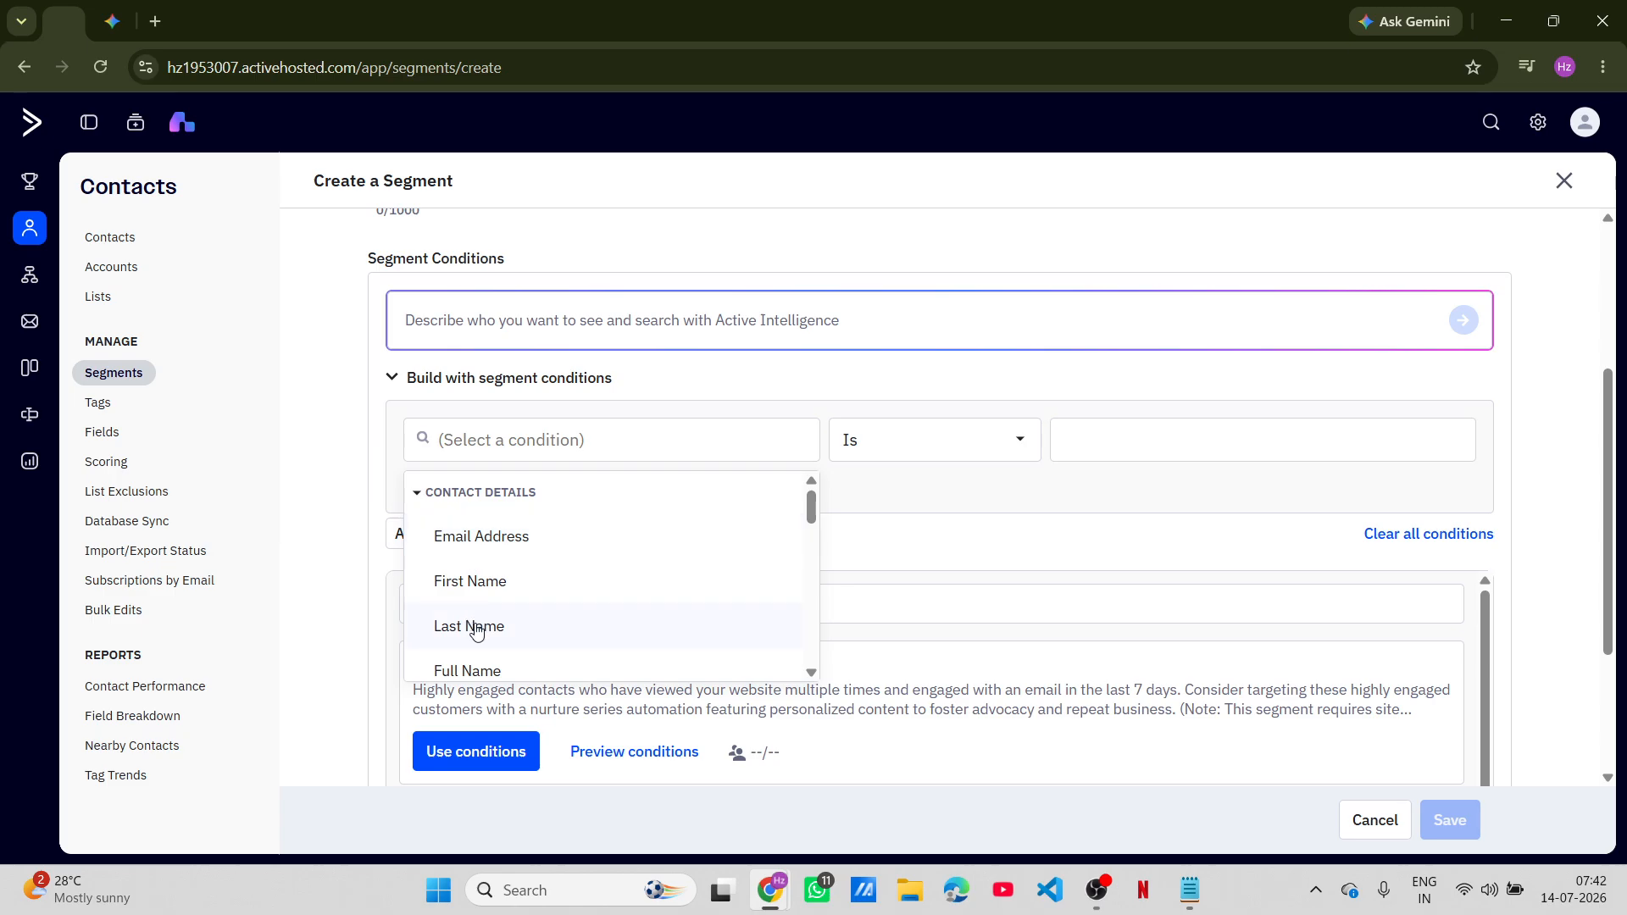
{"action": "left_click", "coordinate": [466, 583]}
Add the conditions of the saved segment Nurture Engaged Subscribers to the new segment and review them.
{"action": "scroll", "coordinate": [472, 502], "scroll_direction": "down", "scroll_amount": 1}
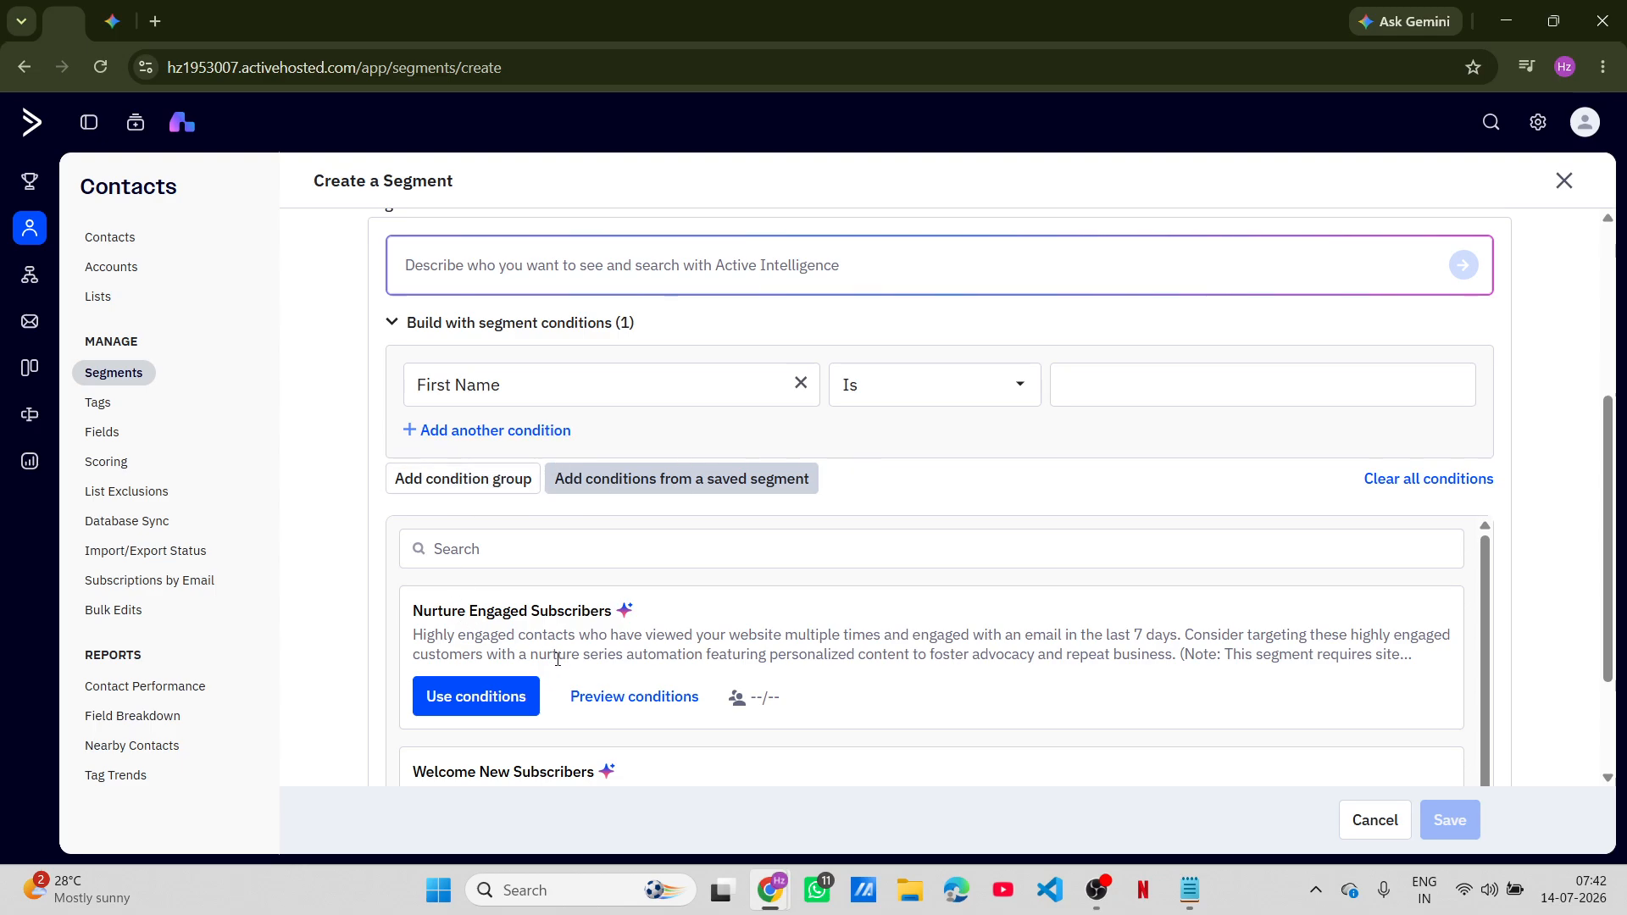
{"action": "scroll", "coordinate": [558, 659], "scroll_direction": "down", "scroll_amount": 2}
{"action": "scroll", "coordinate": [557, 660], "scroll_direction": "up", "scroll_amount": 2}
{"action": "left_click", "coordinate": [477, 700]}
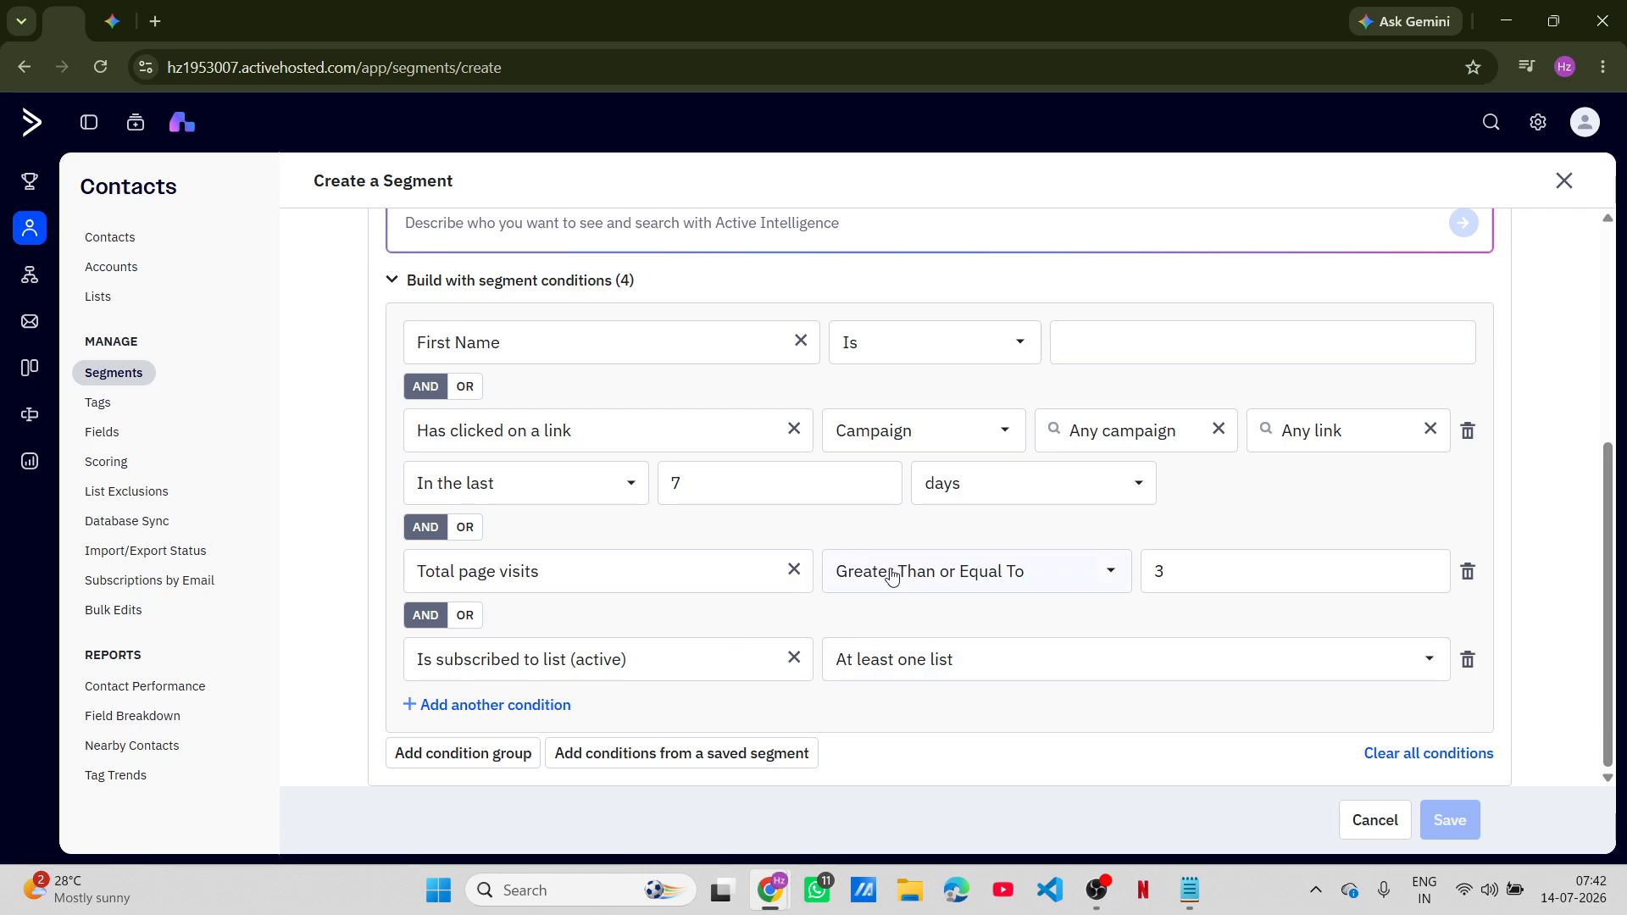
{"action": "scroll", "coordinate": [892, 576], "scroll_direction": "up", "scroll_amount": 4}
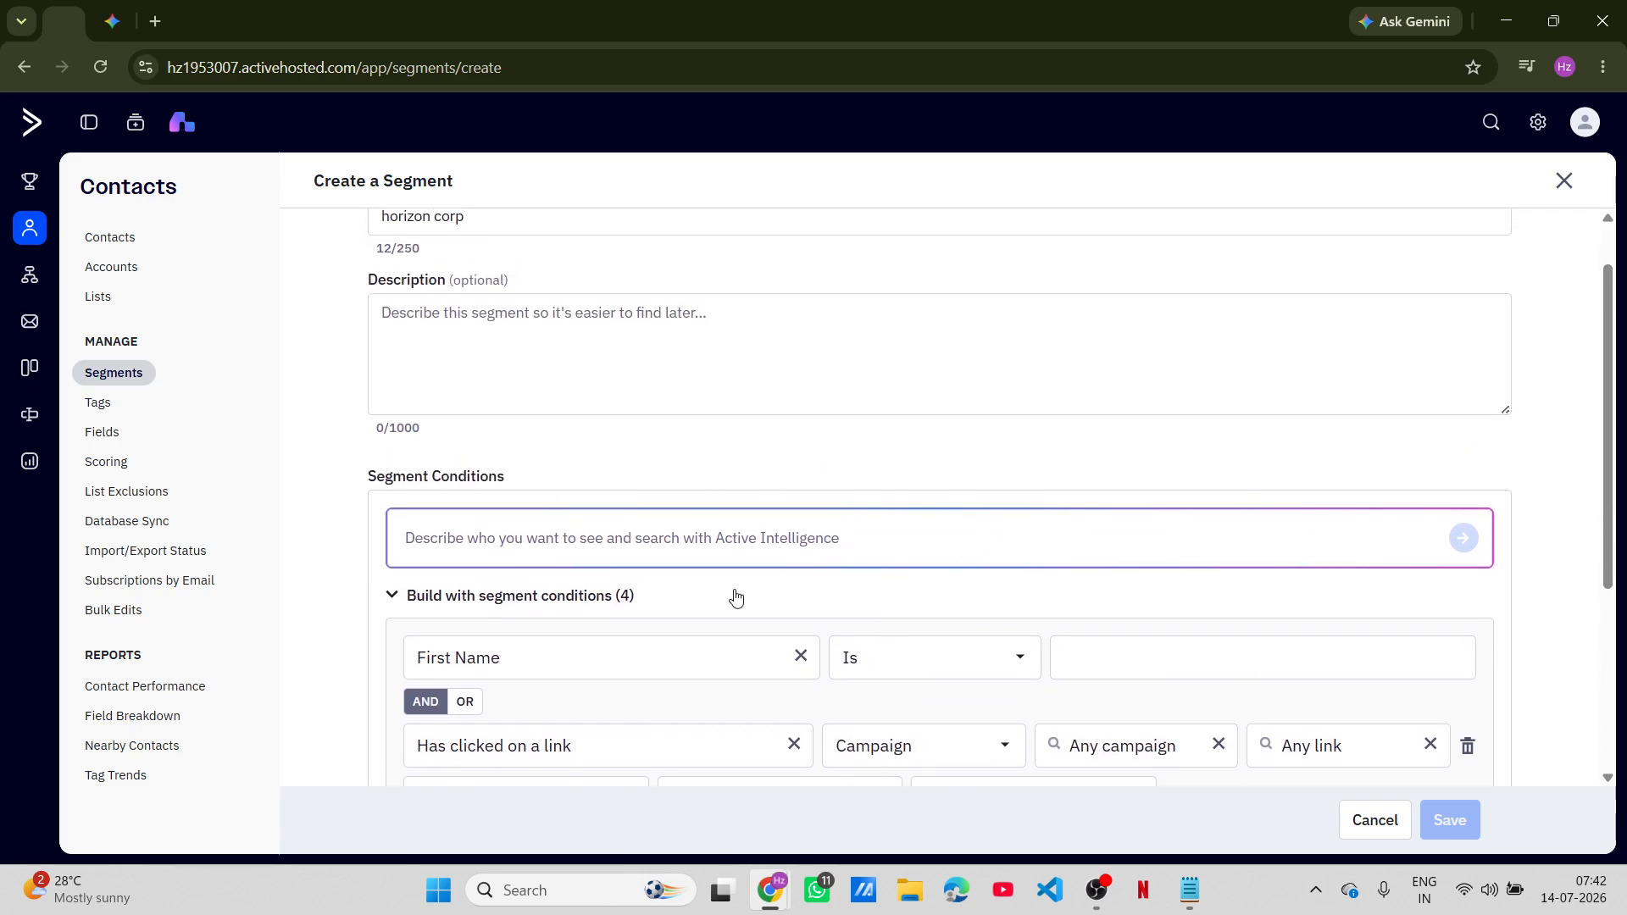
{"action": "scroll", "coordinate": [736, 598], "scroll_direction": "down", "scroll_amount": 4}
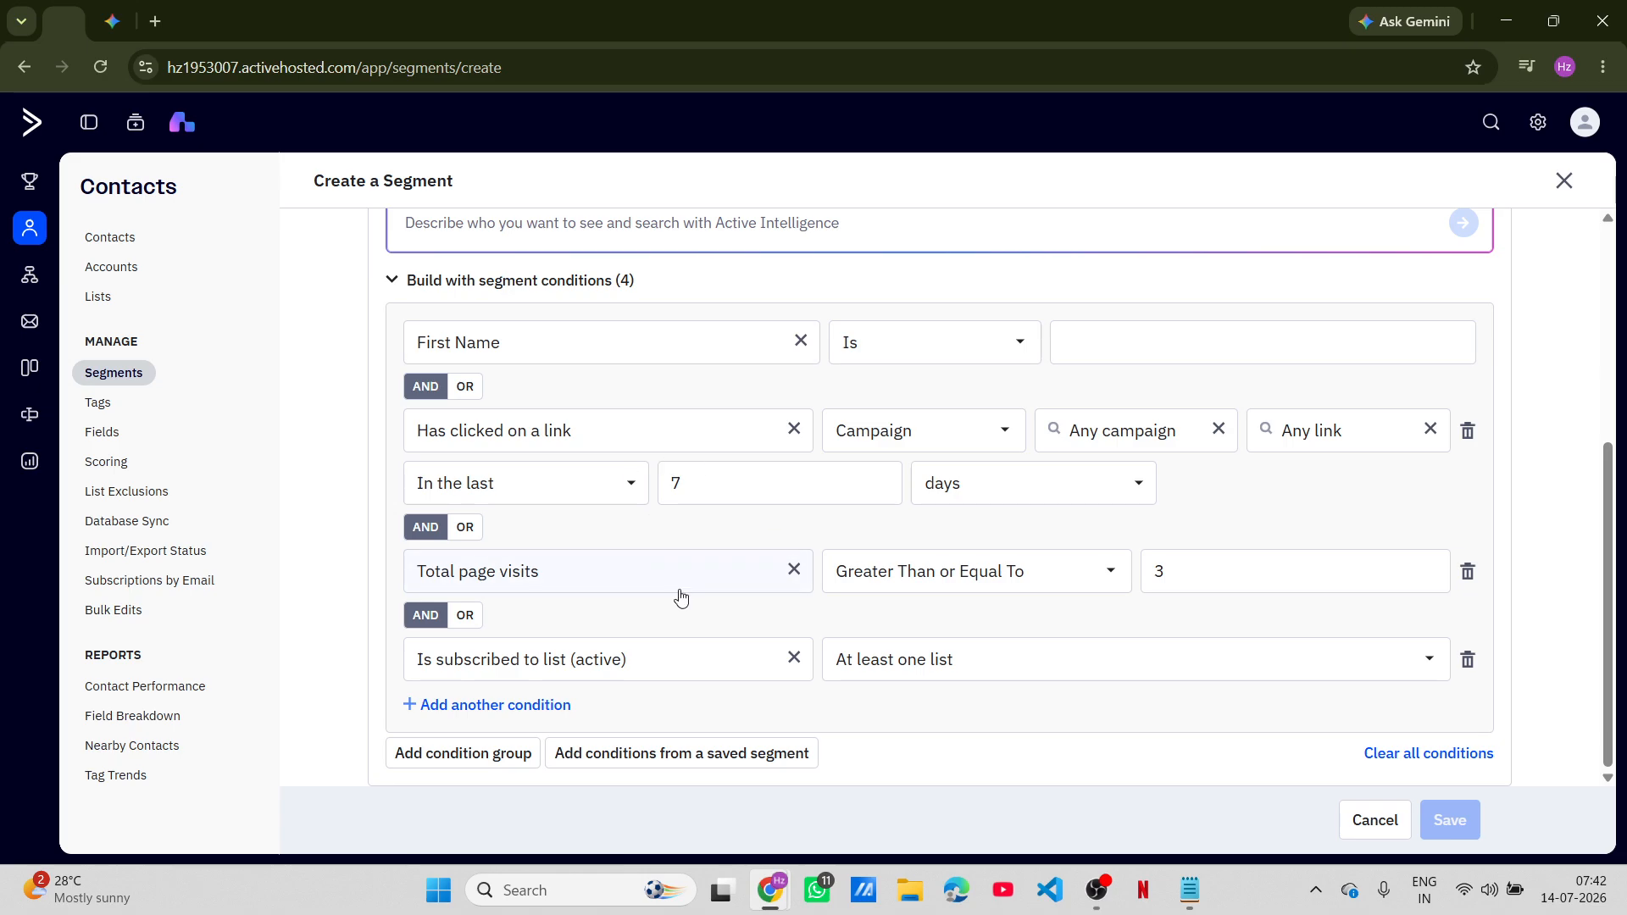
{"action": "left_click", "coordinate": [1230, 357]}
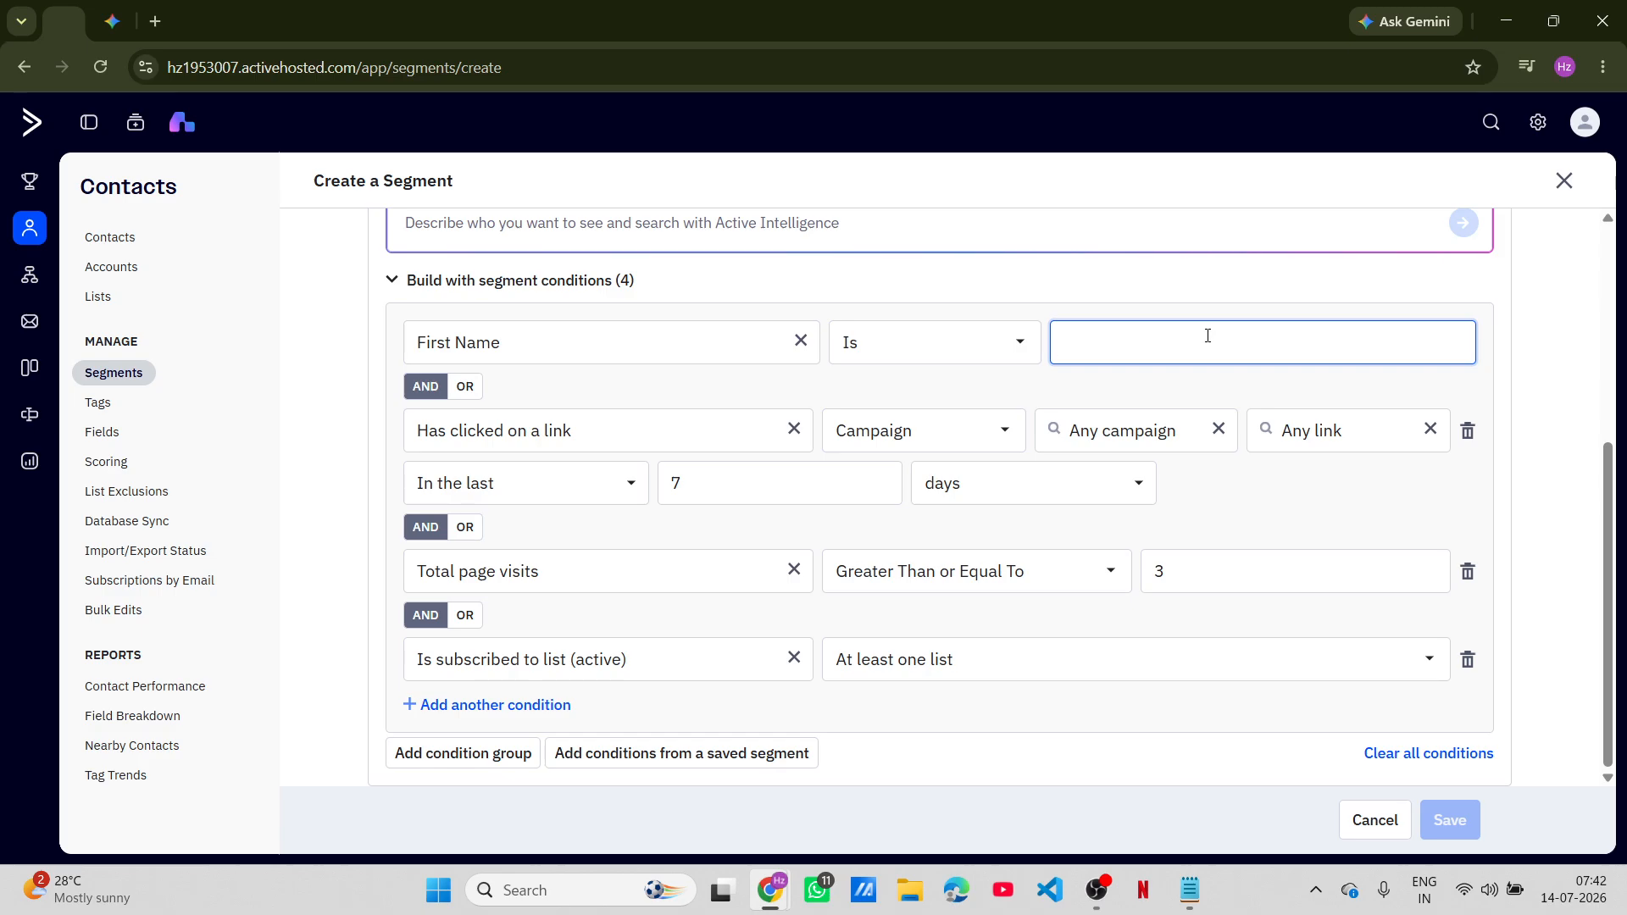
{"action": "type", "text": "m"}
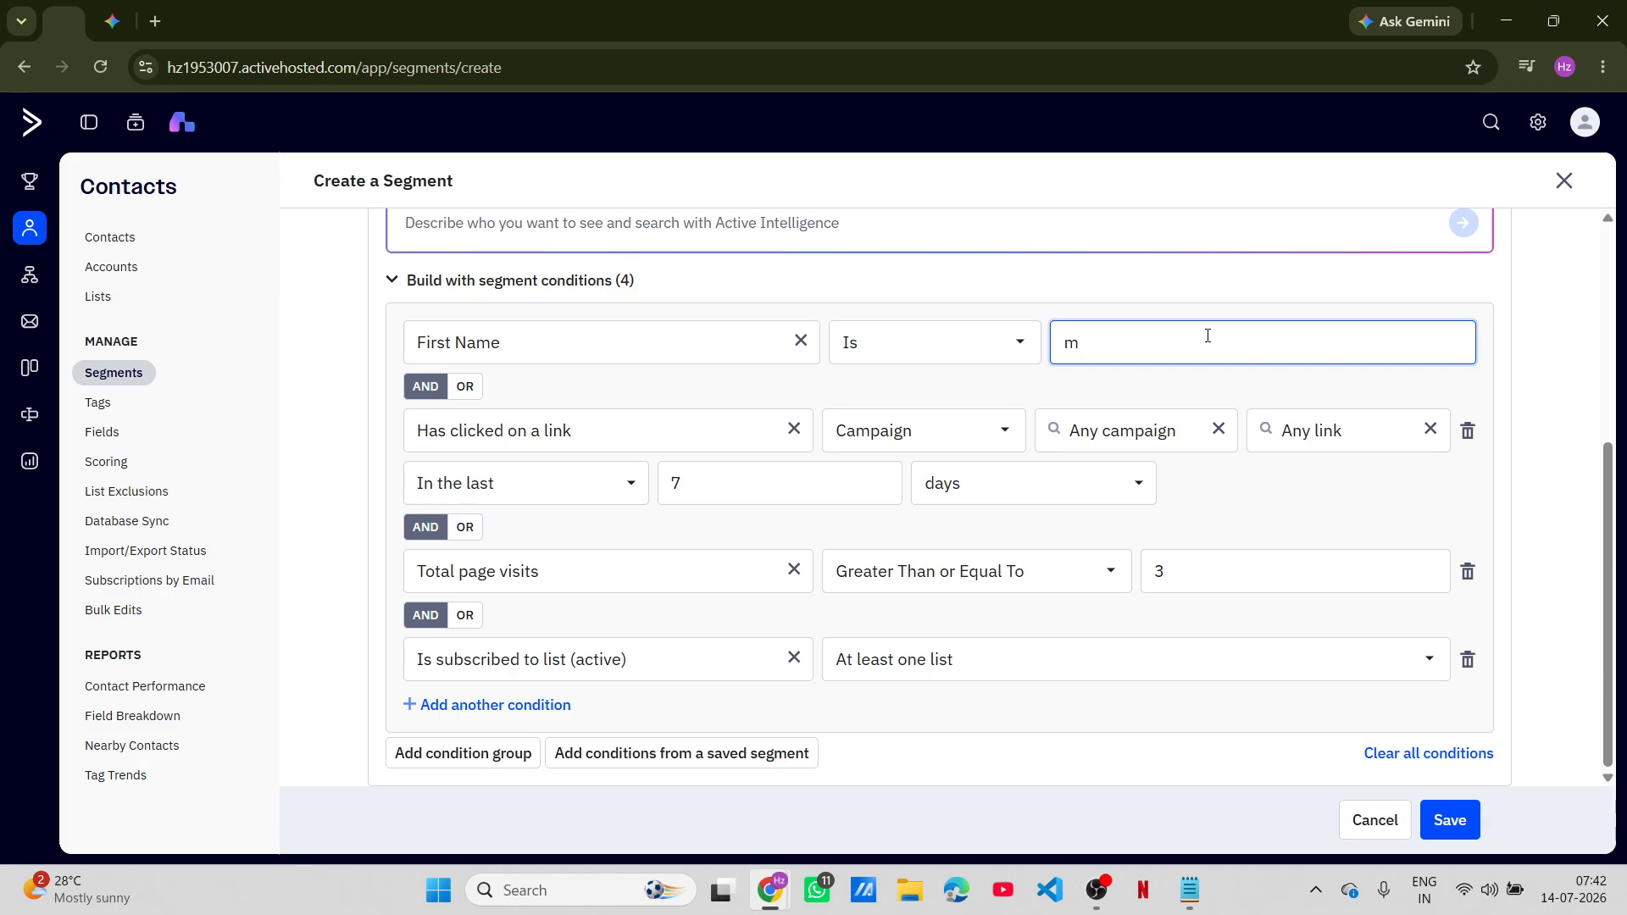
{"action": "type", "text": "aria"}
{"action": "key", "text": "BackSpace"}
{"action": "key", "text": "BackSpace"}
{"action": "key", "text": "BackSpace"}
{"action": "key", "text": "BackSpace"}
{"action": "key", "text": "BackSpace"}
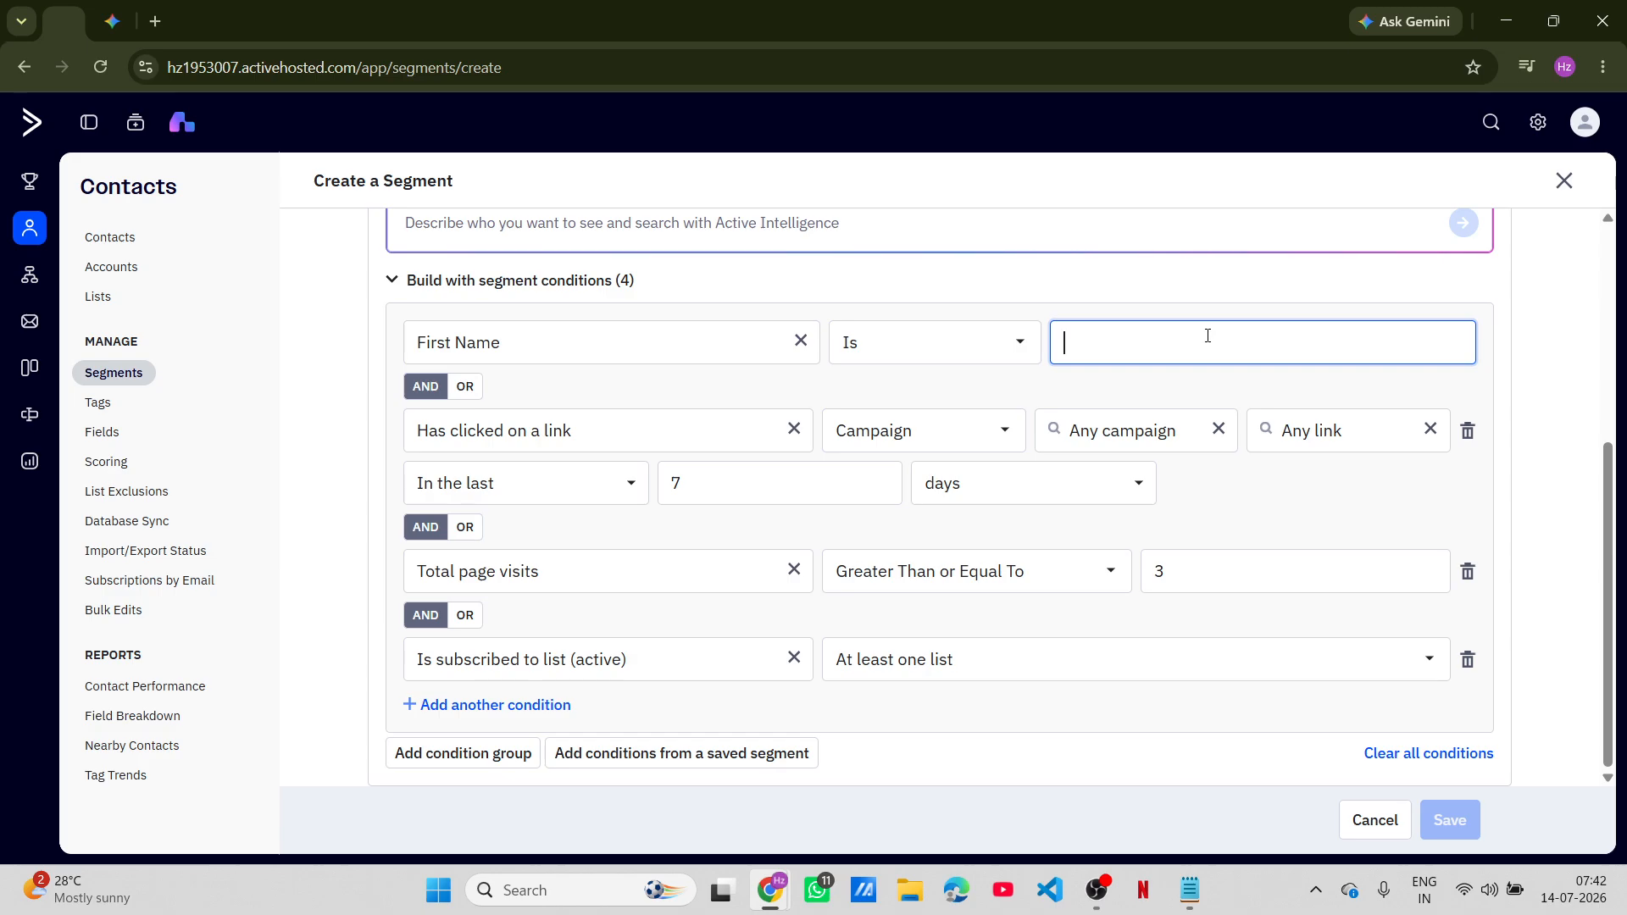
Enter the contact's first name as the value of the First Name condition and save the segment.
{"action": "type", "text": "hz"}
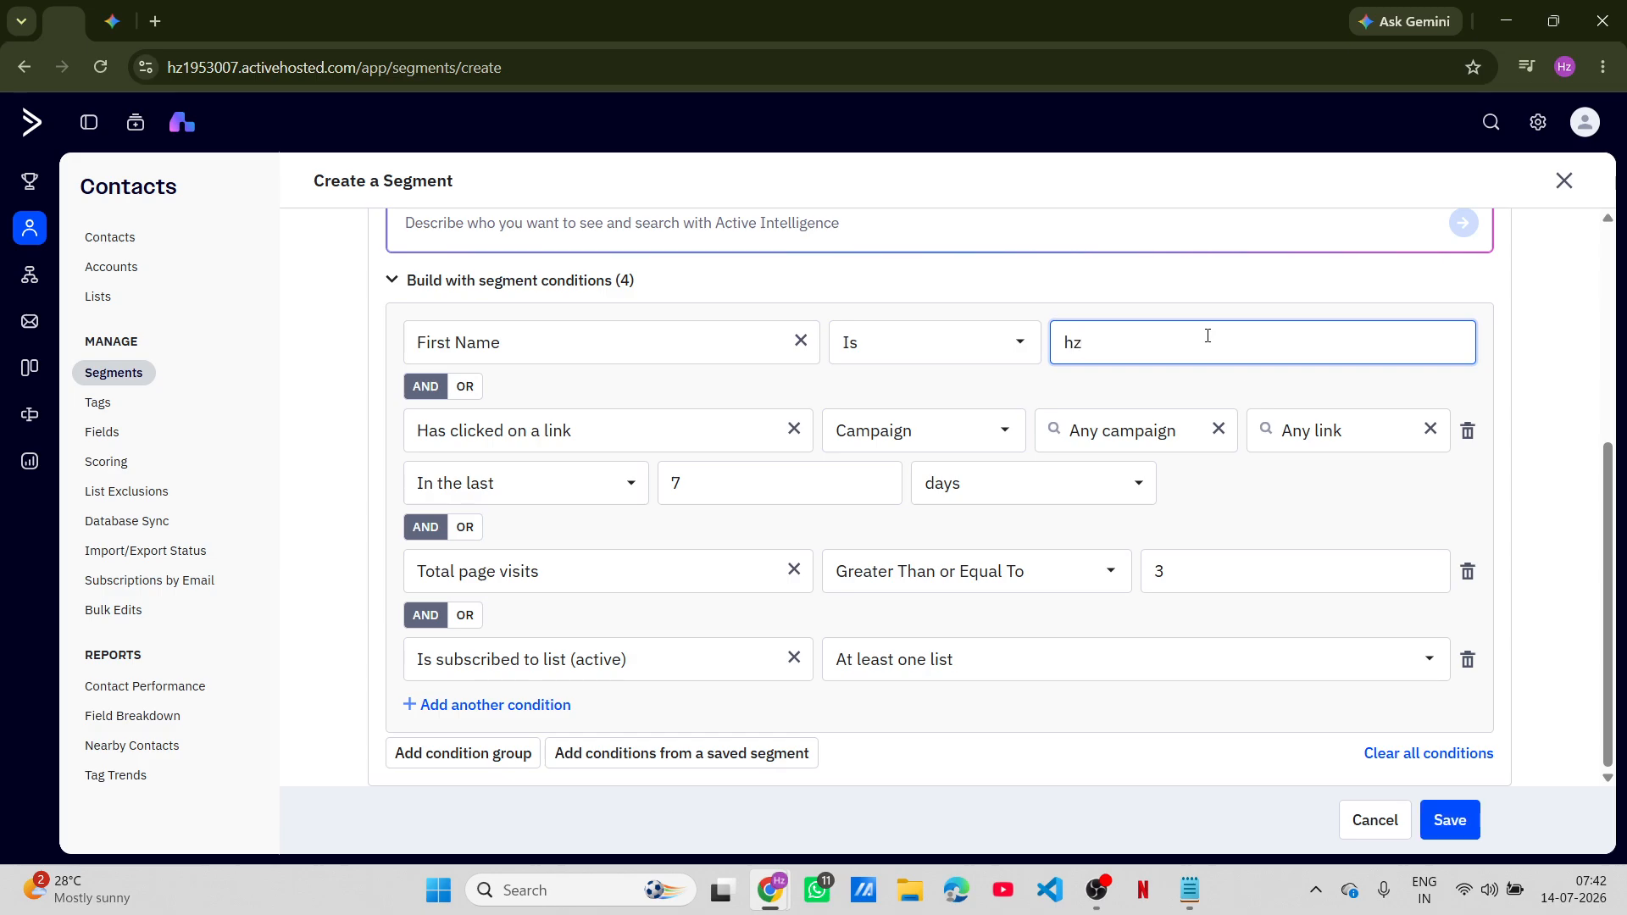
{"action": "left_click", "coordinate": [1452, 820]}
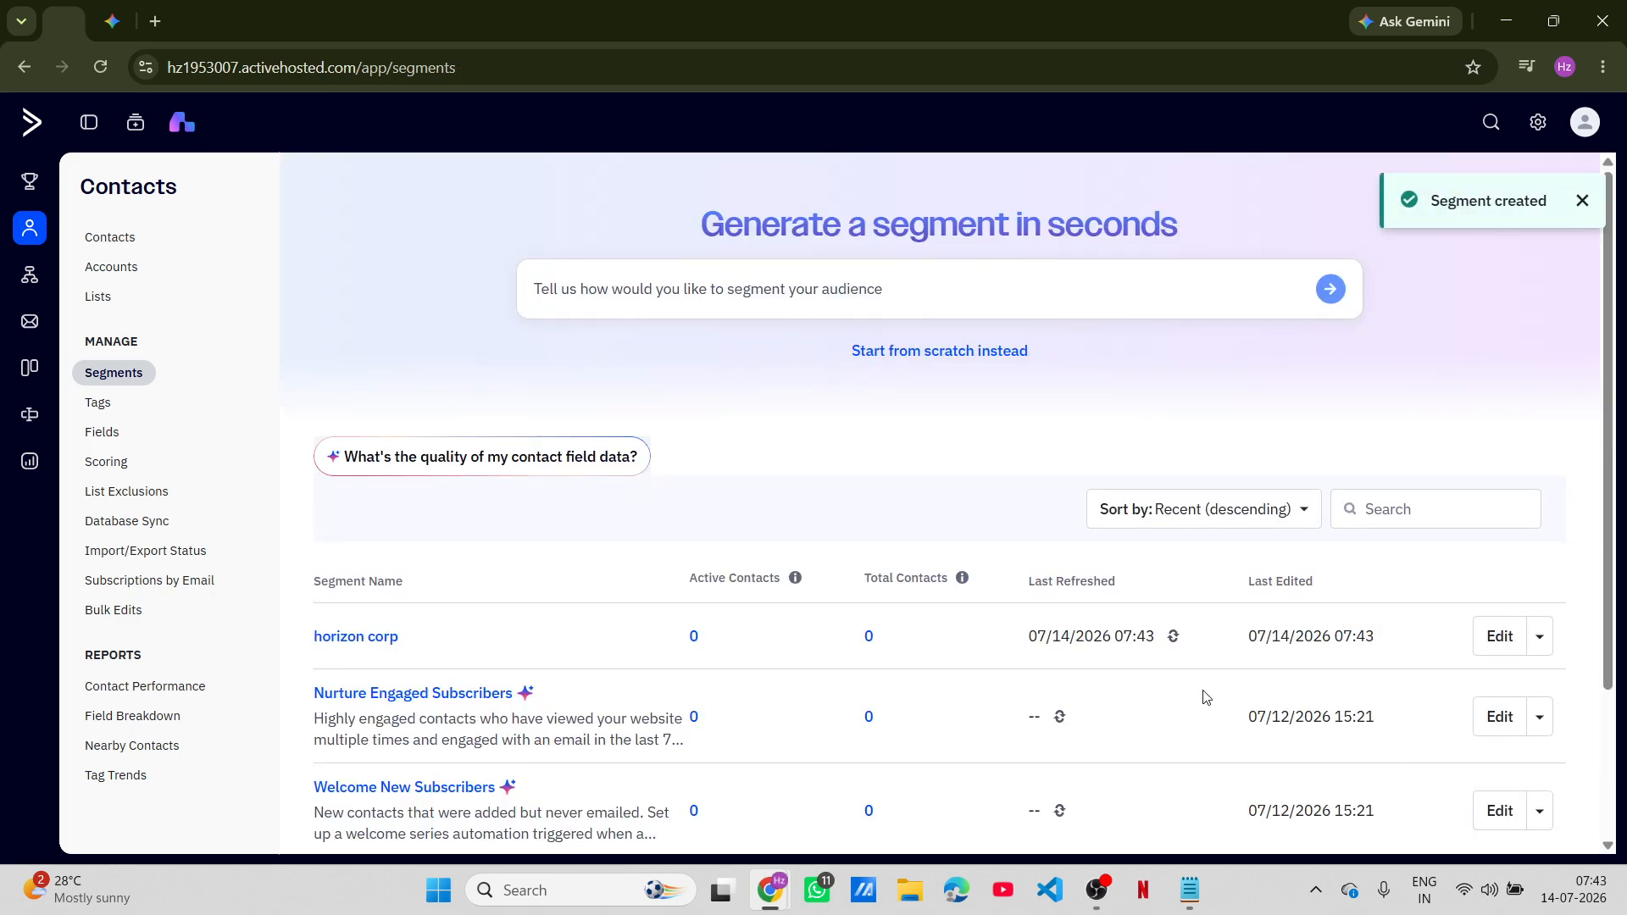
Open the saved horizon corp segment from the segment list and review its name, description and conditions.
{"action": "scroll", "coordinate": [1297, 573], "scroll_direction": "down", "scroll_amount": 2}
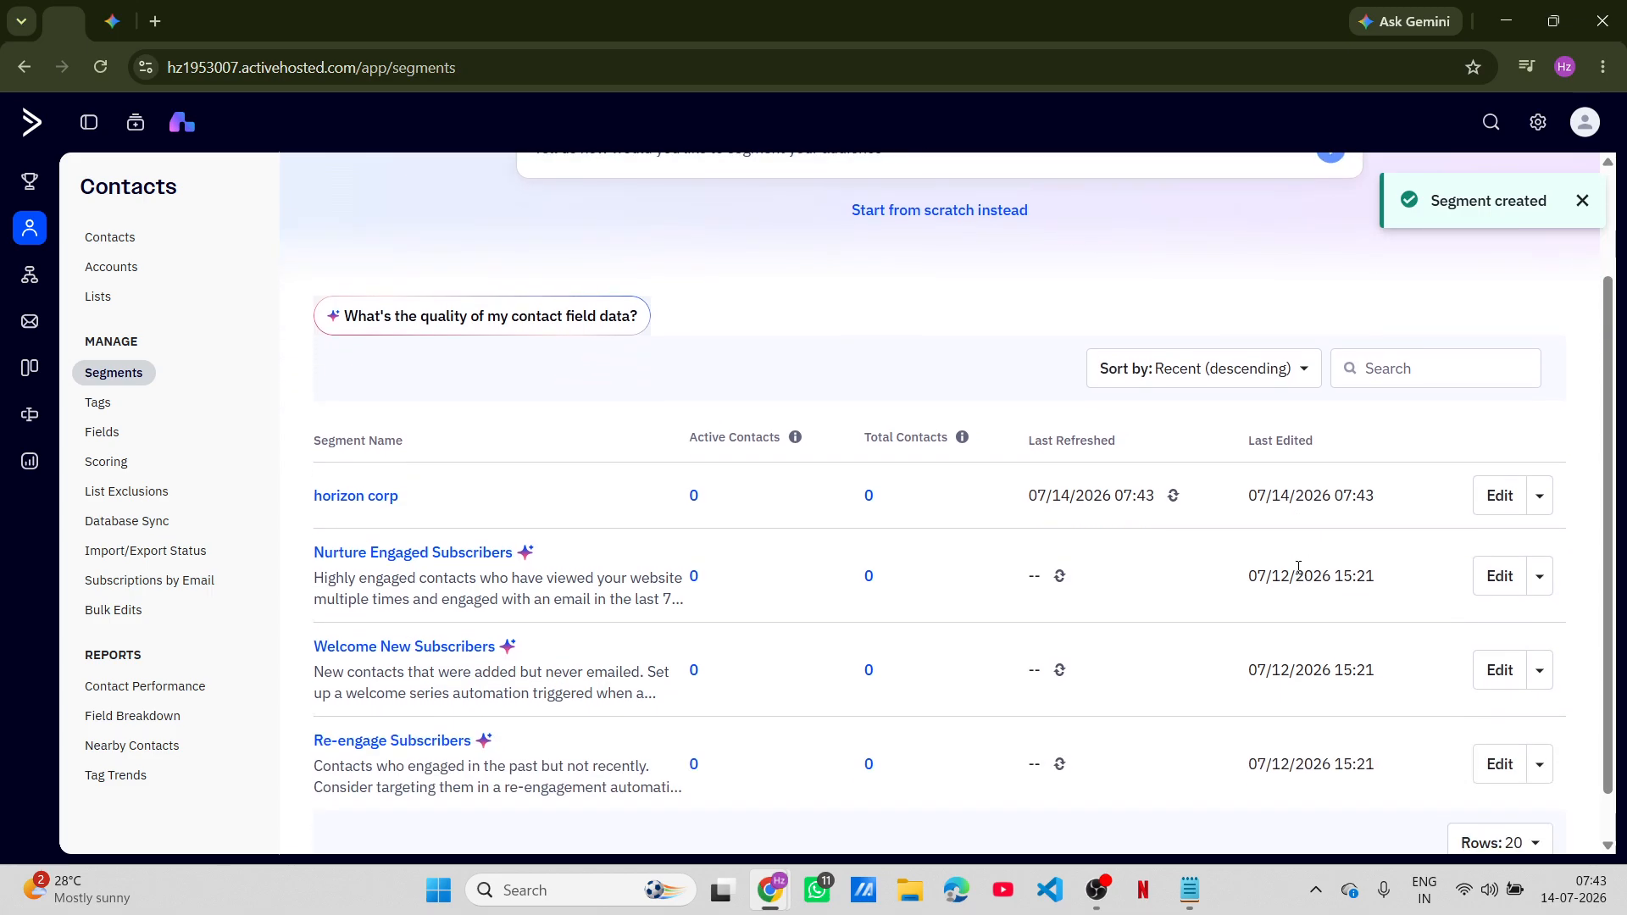
{"action": "mouse_move", "coordinate": [383, 500]}
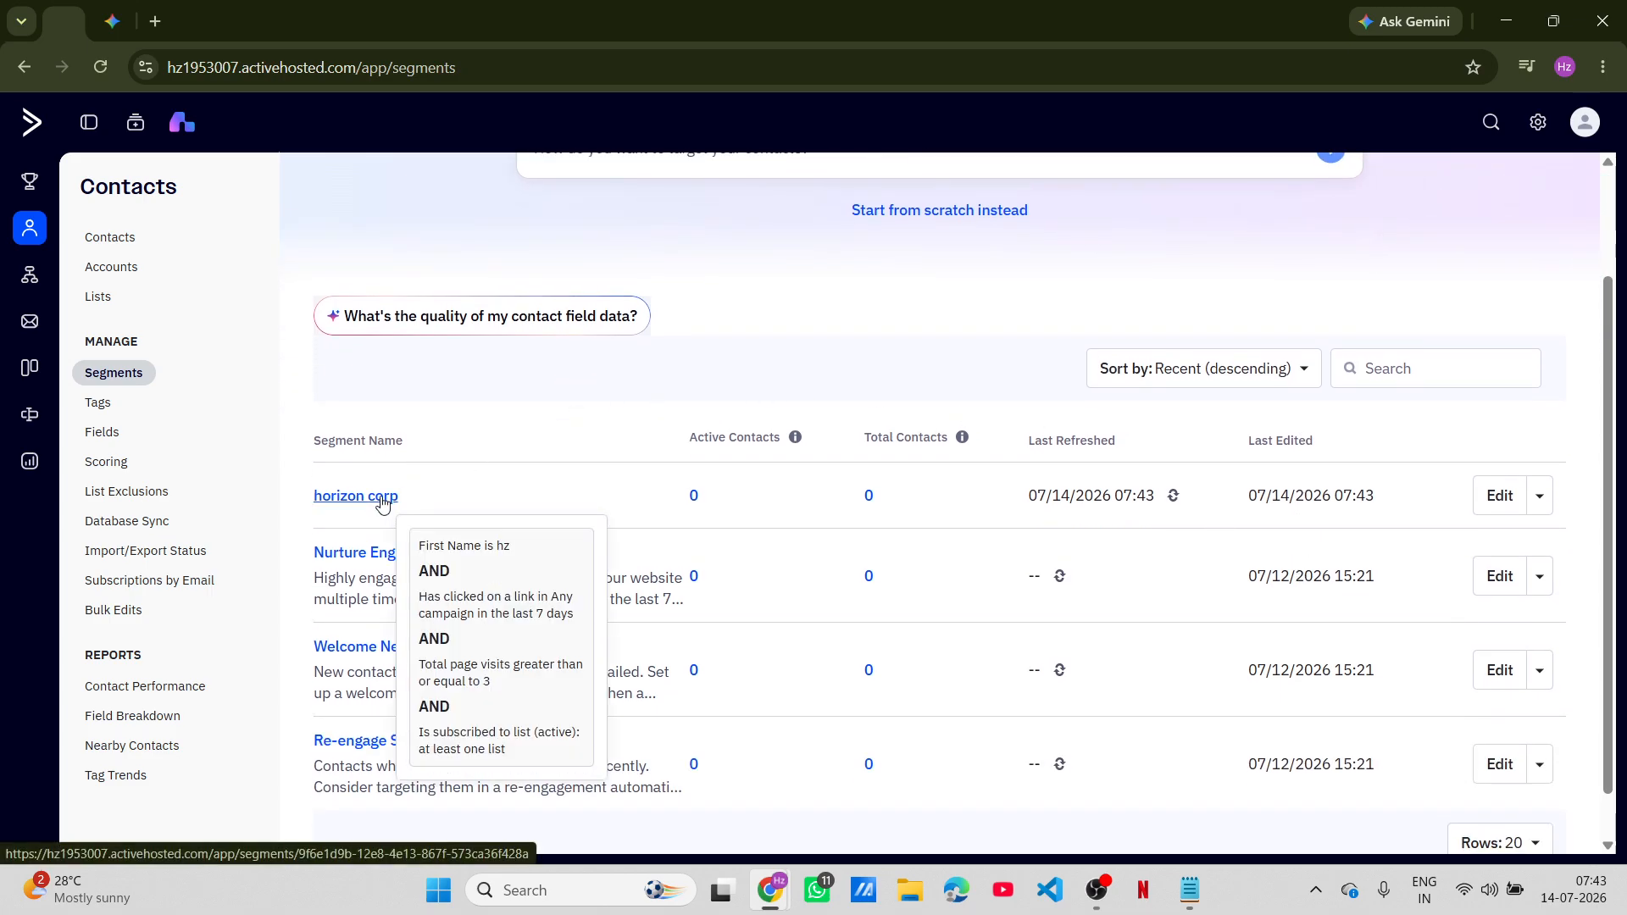
{"action": "left_click", "coordinate": [382, 500]}
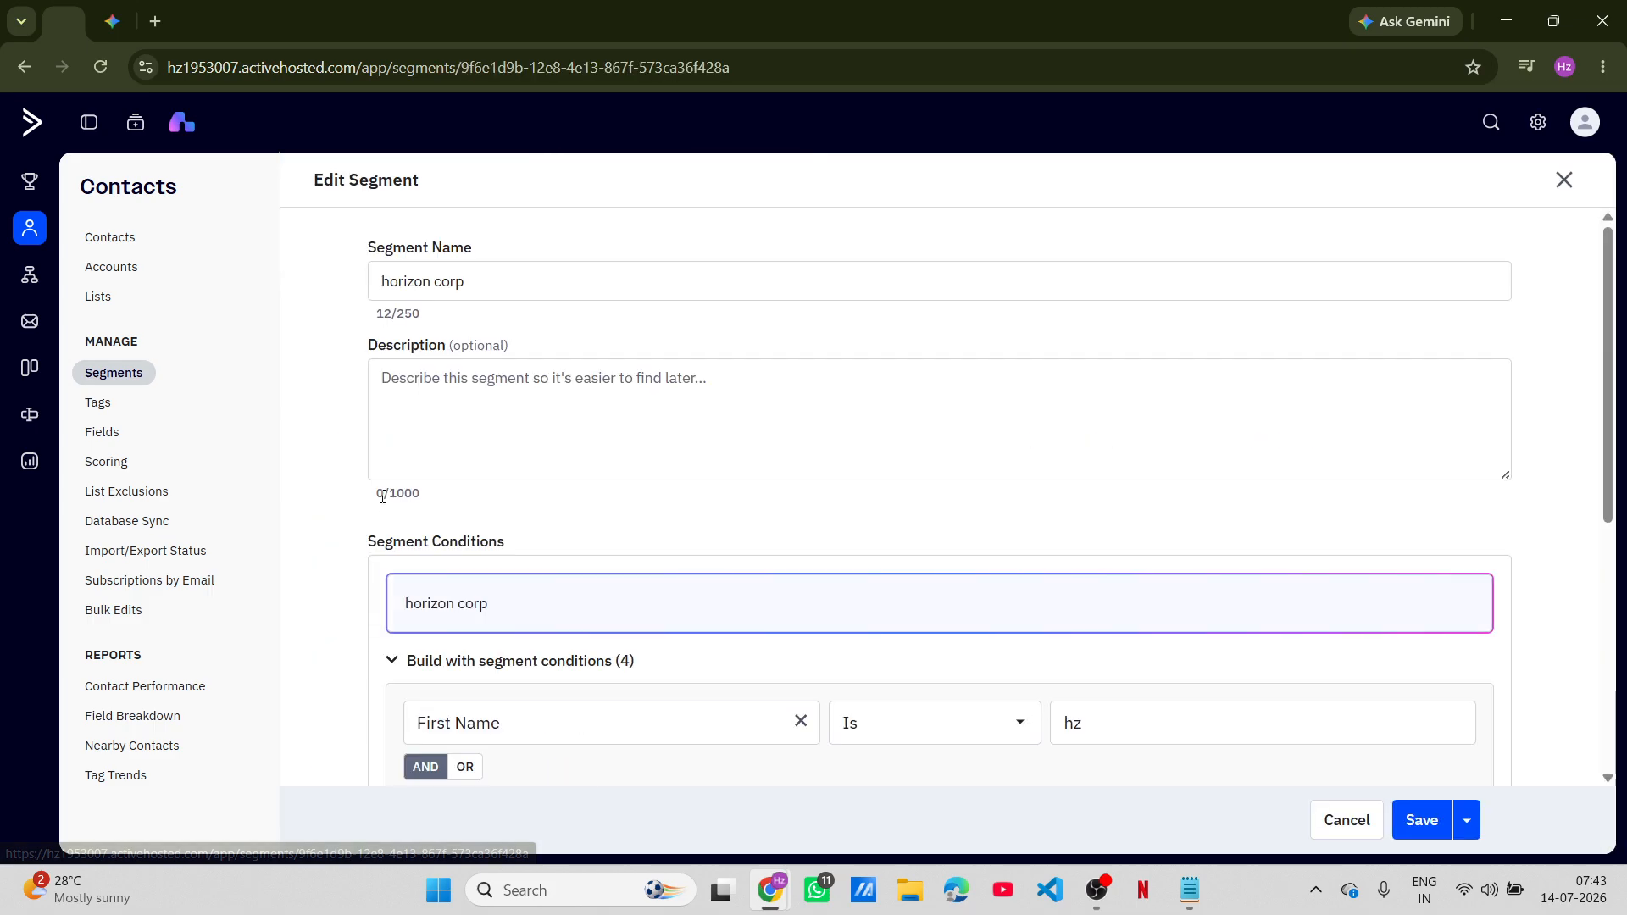
{"action": "scroll", "coordinate": [581, 544], "scroll_direction": "down", "scroll_amount": 6}
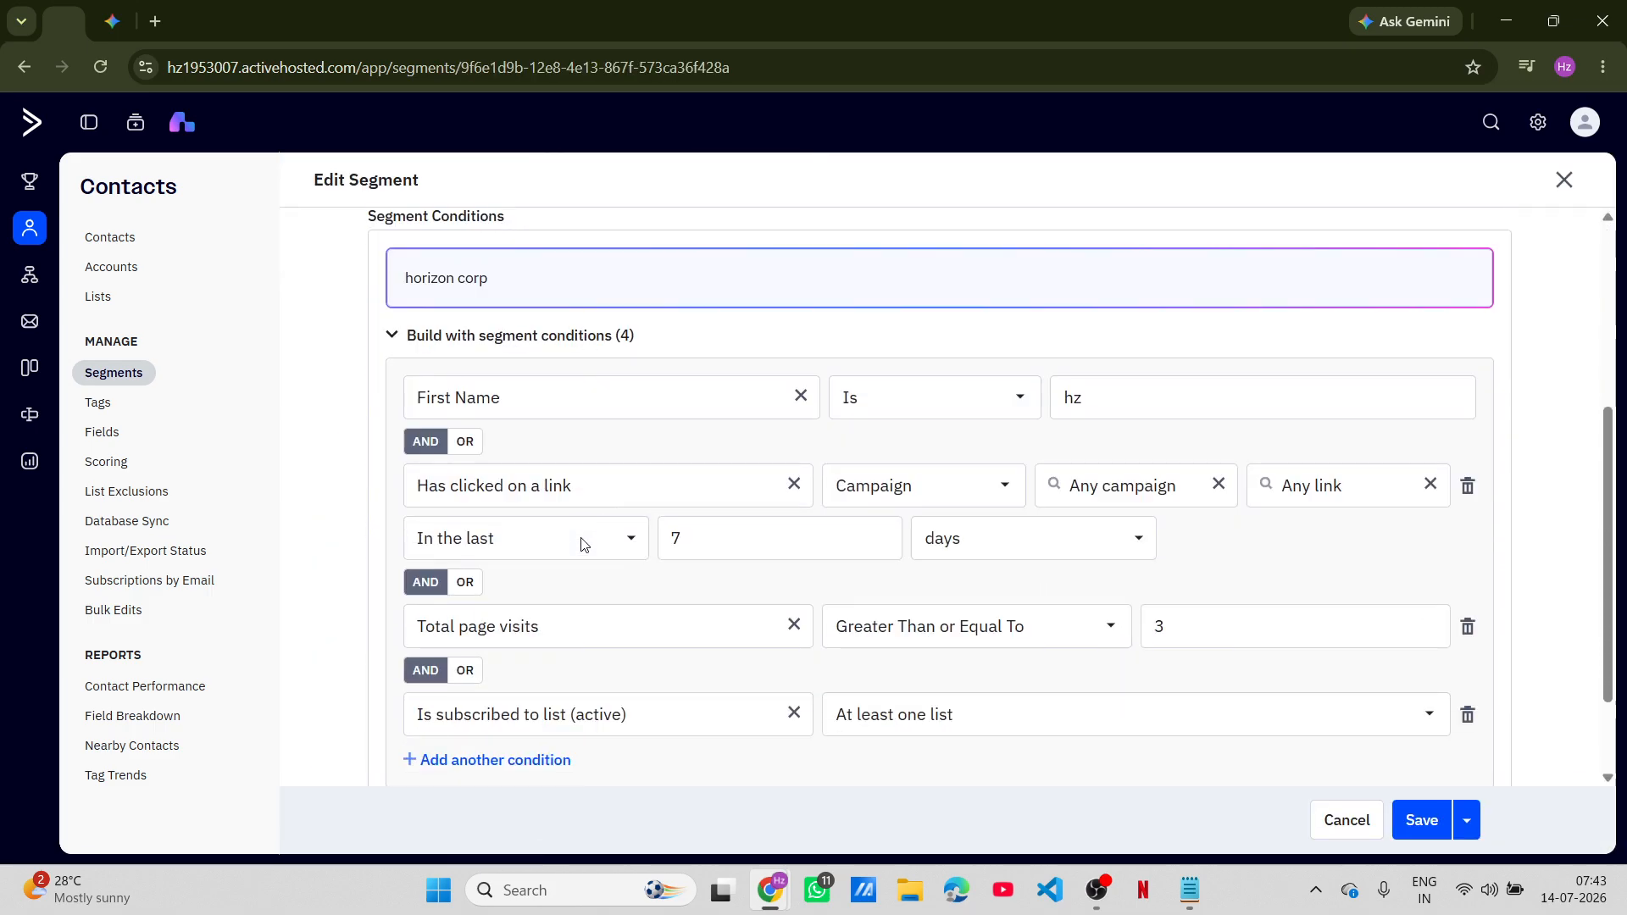
{"action": "scroll", "coordinate": [581, 543], "scroll_direction": "up", "scroll_amount": 5}
{"action": "scroll", "coordinate": [581, 543], "scroll_direction": "up", "scroll_amount": 1}
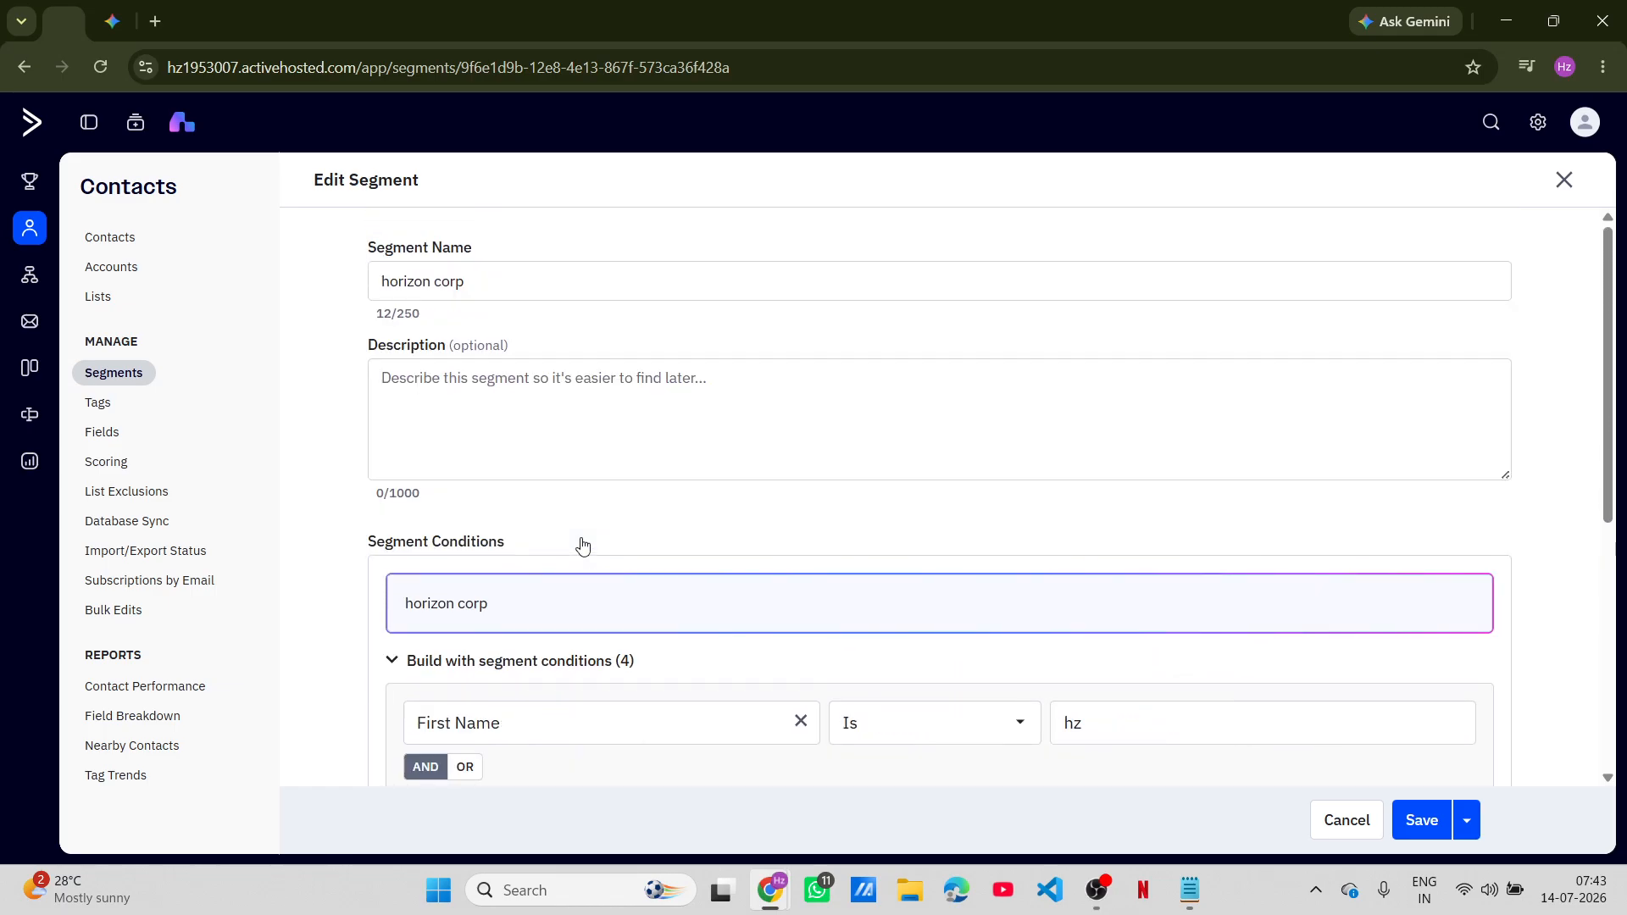